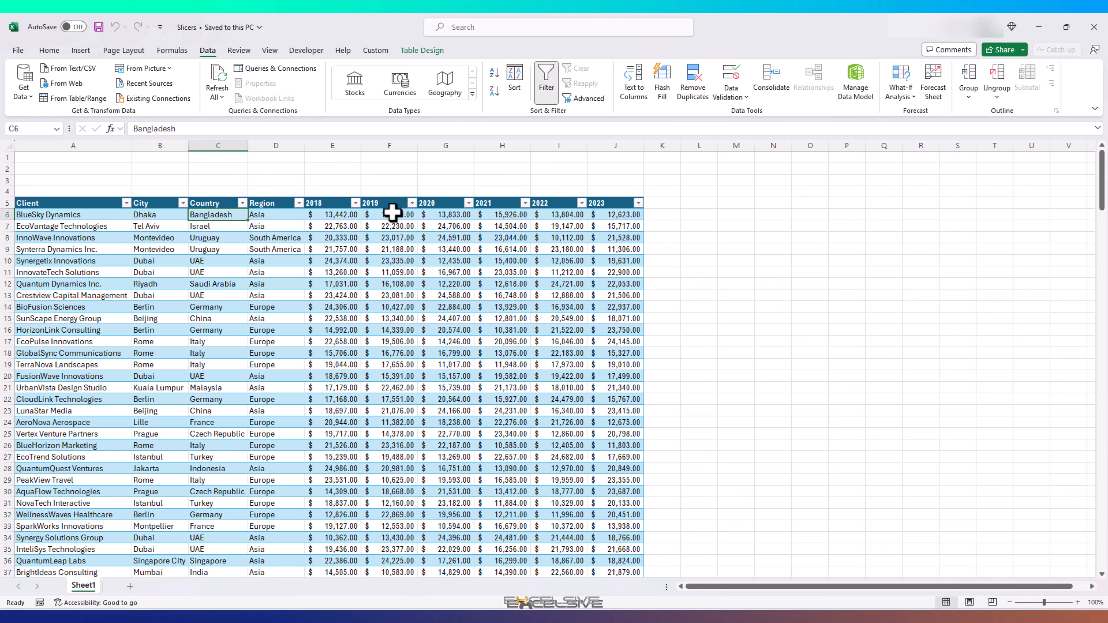
Examine the client table's rows, its yearly amount columns from 2018 to 2023 and its Region column
click(391, 214)
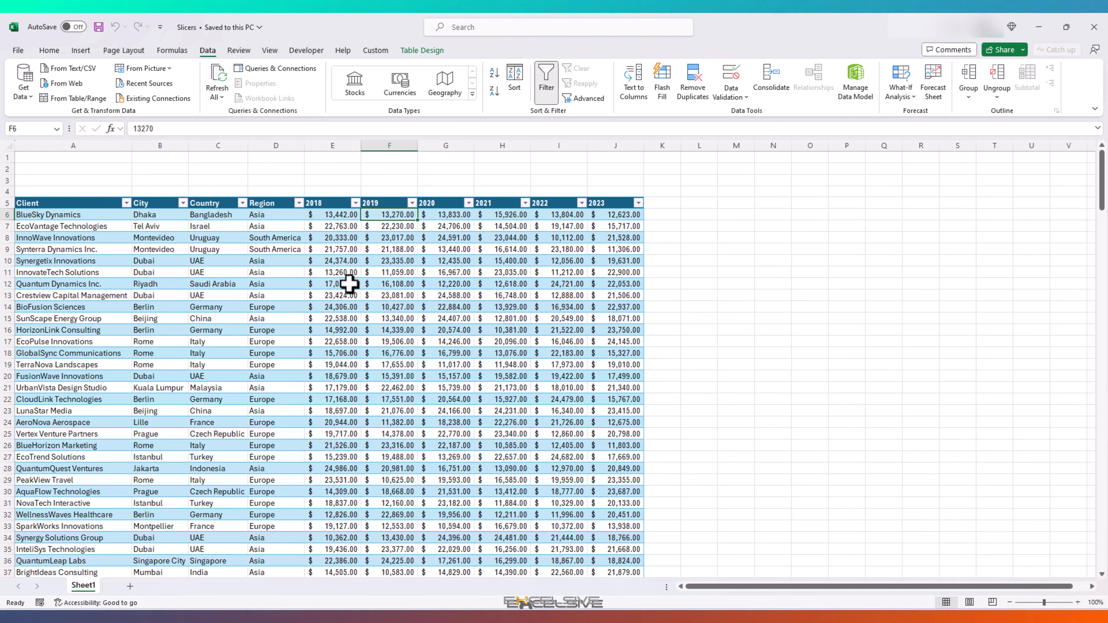
scroll(175, 305, down, 1)
scroll(293, 333, down, 20)
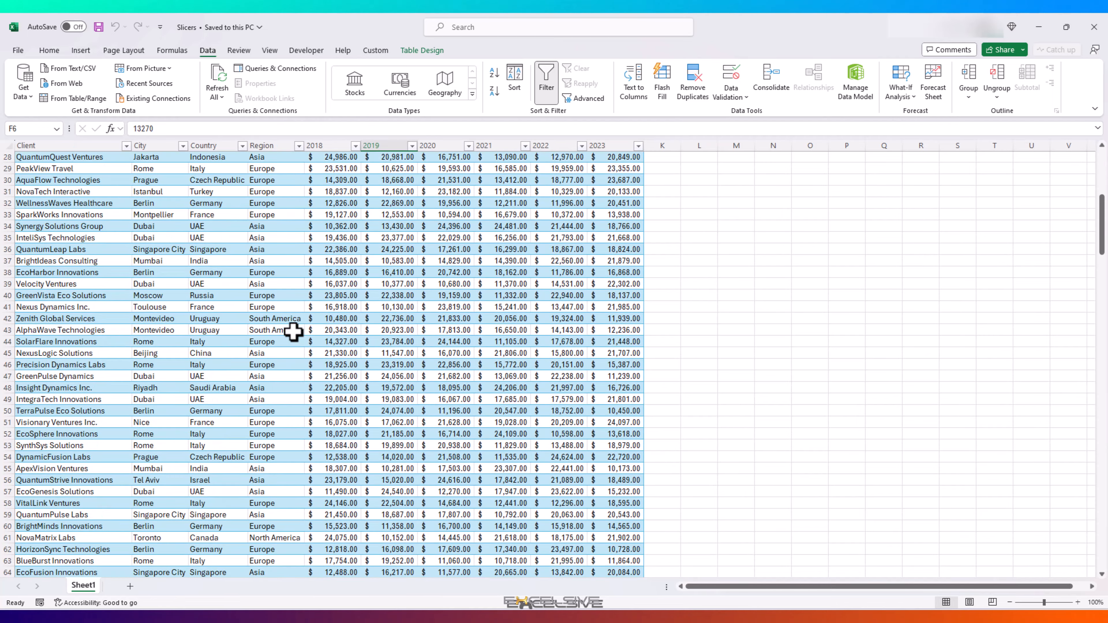
scroll(294, 333, down, 20)
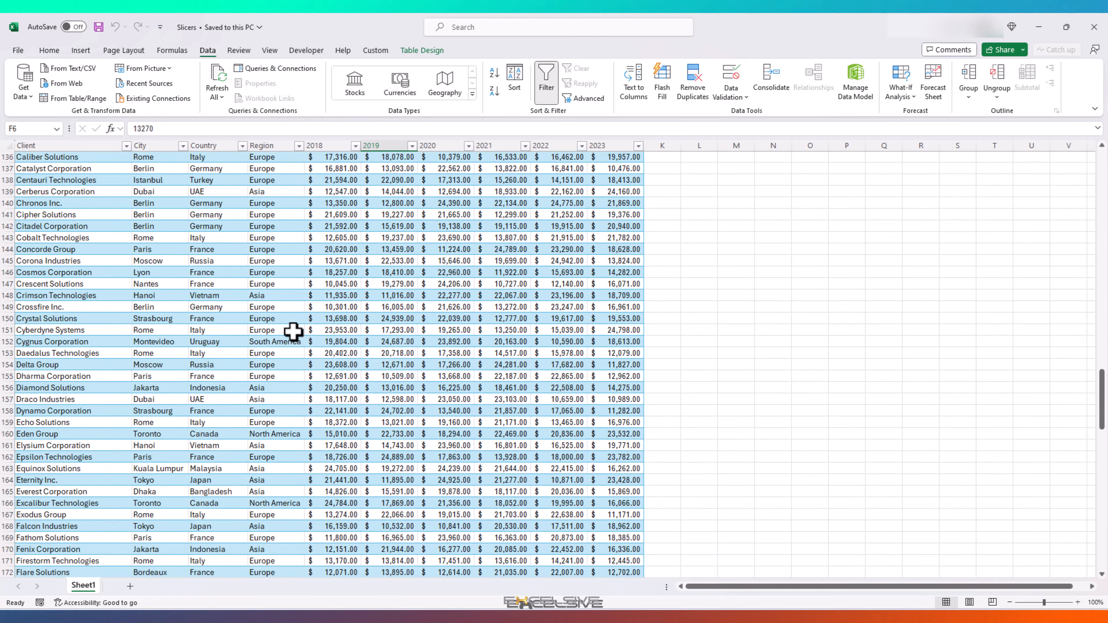
scroll(293, 332, up, 20)
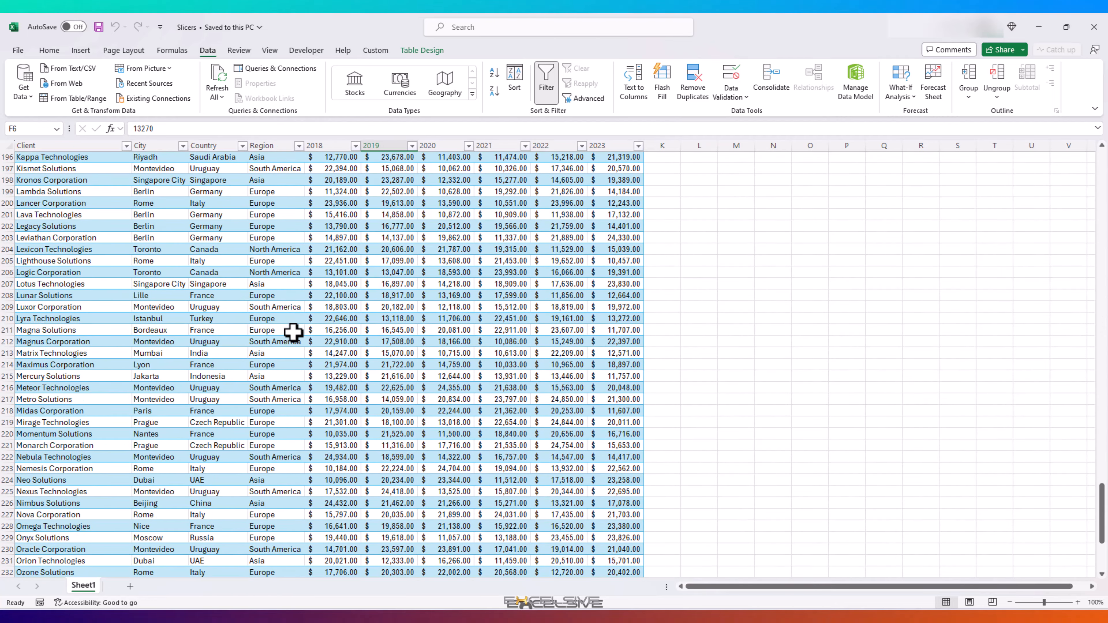
scroll(293, 333, up, 20)
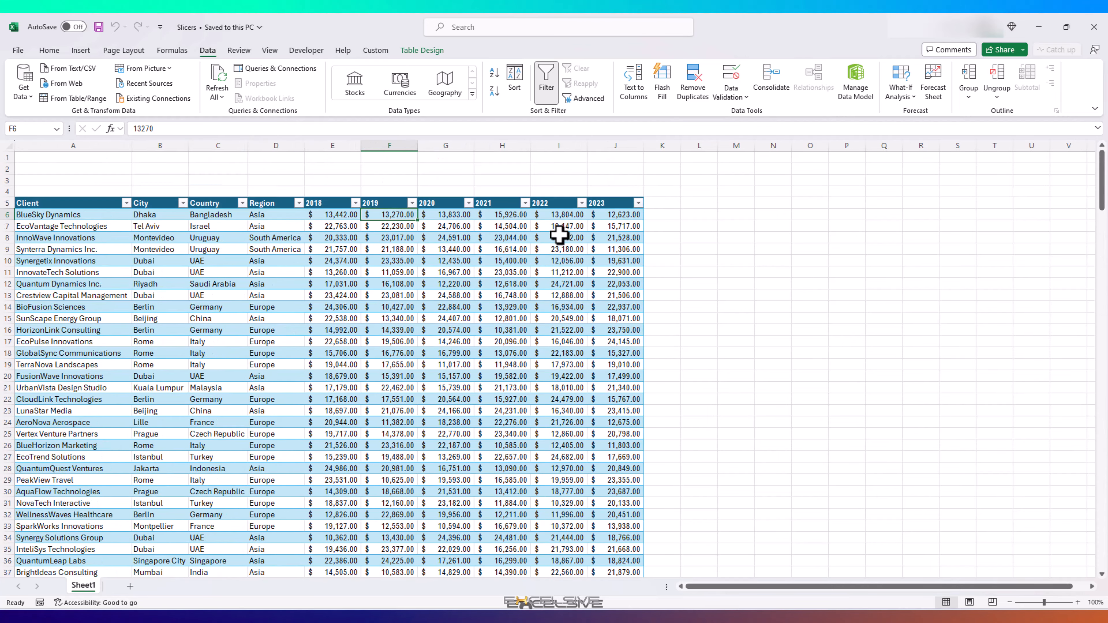
click(619, 216)
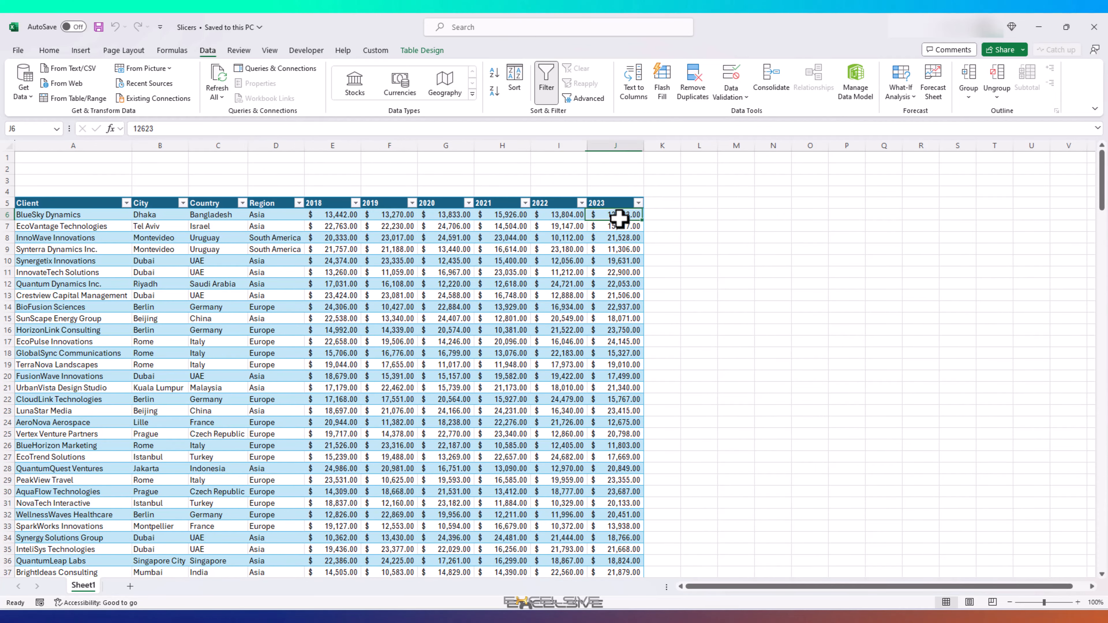
click(330, 224)
click(257, 225)
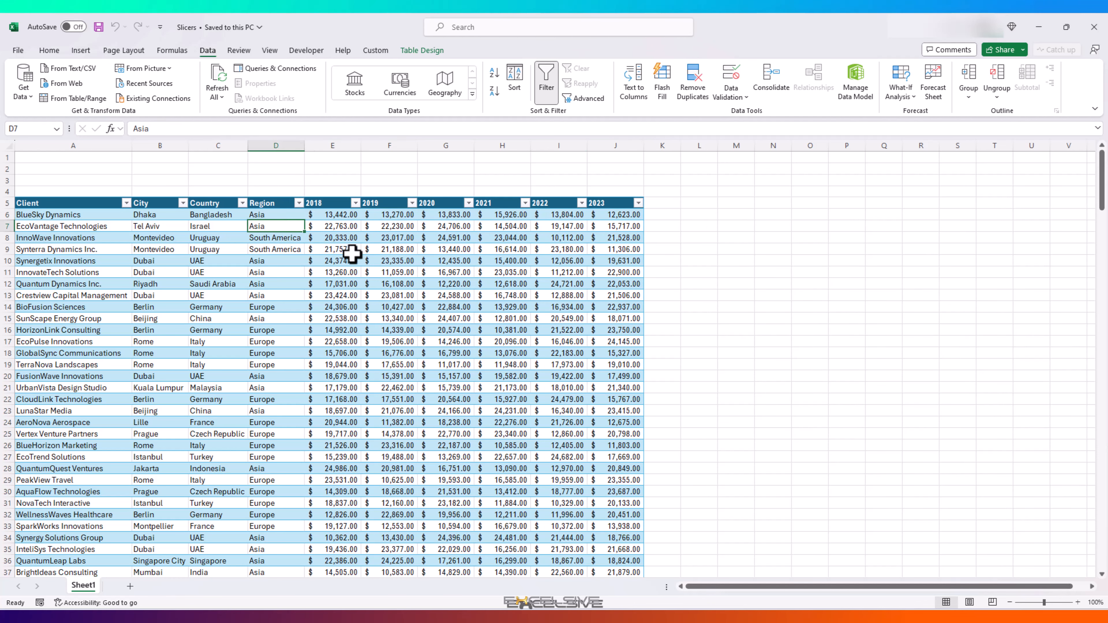
Filter the table's Region column to show only Europe
click(299, 204)
click(183, 353)
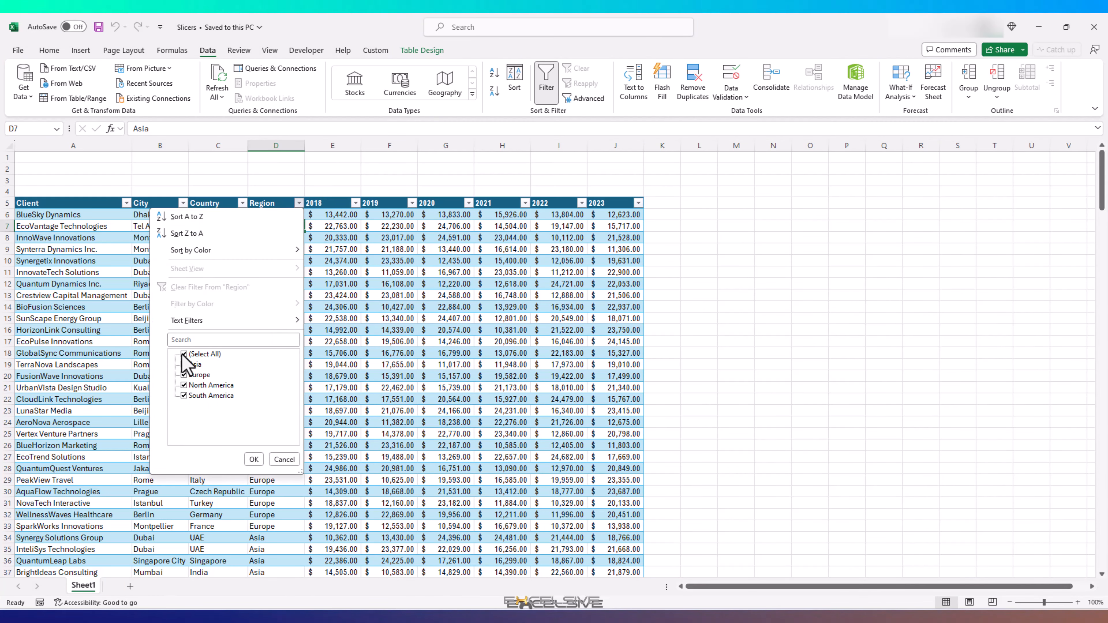
click(184, 374)
click(253, 459)
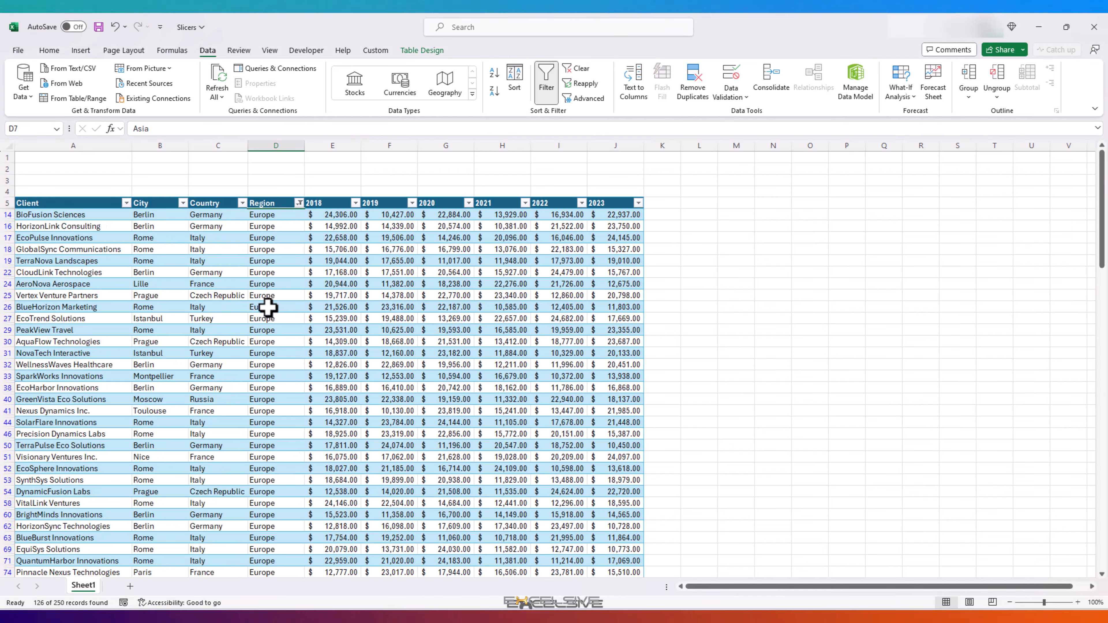
scroll(286, 397, down, 2)
scroll(287, 392, up, 2)
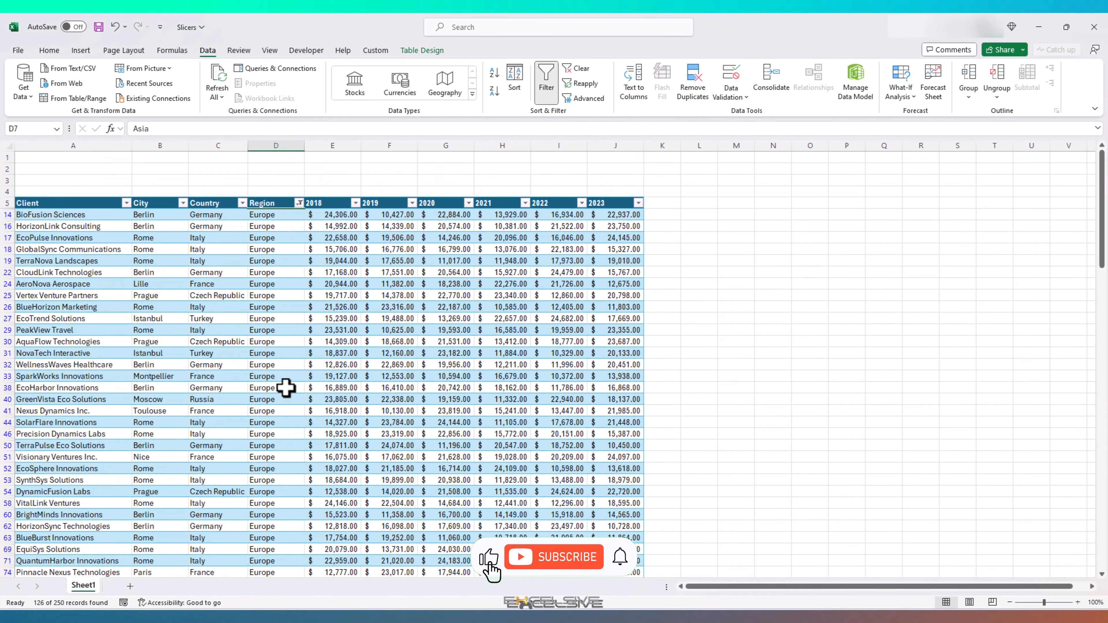
Filter the Country column to show only France
click(242, 203)
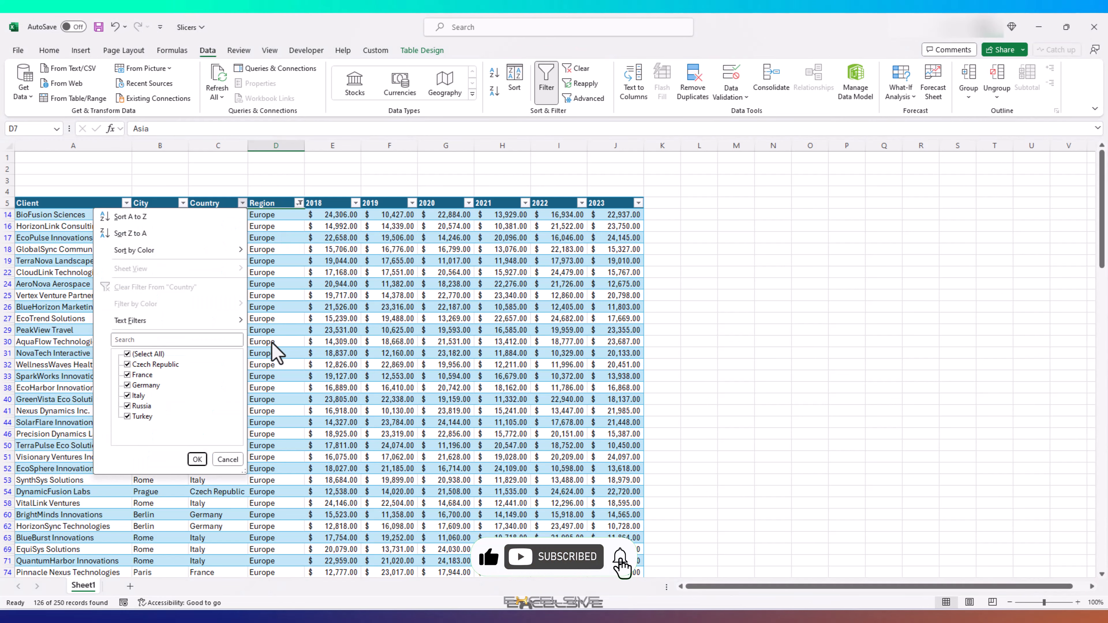
click(127, 354)
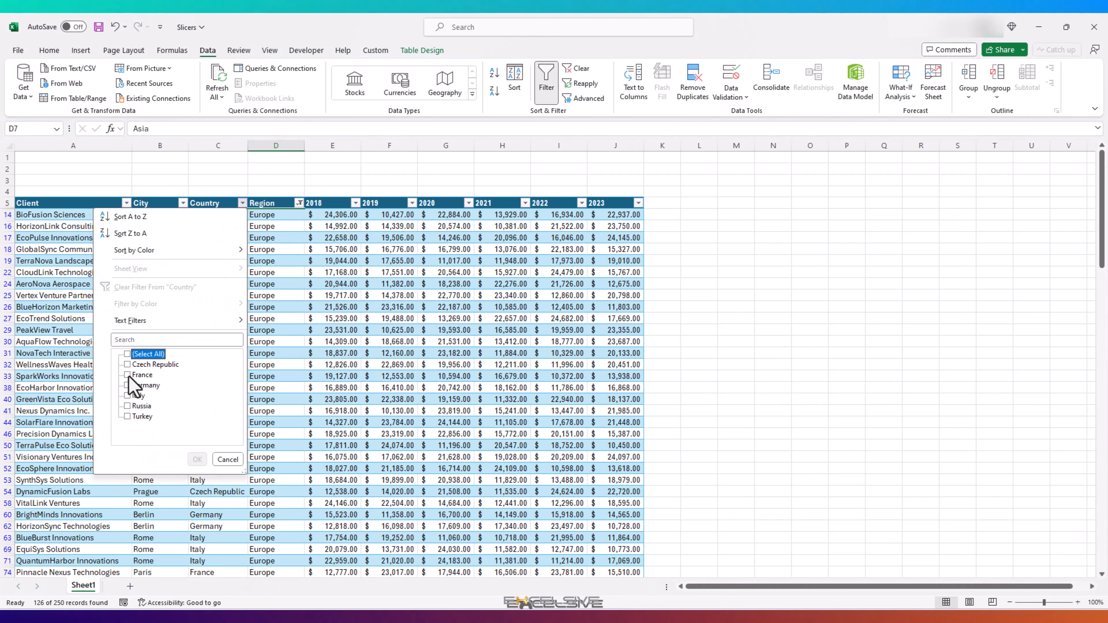
click(128, 375)
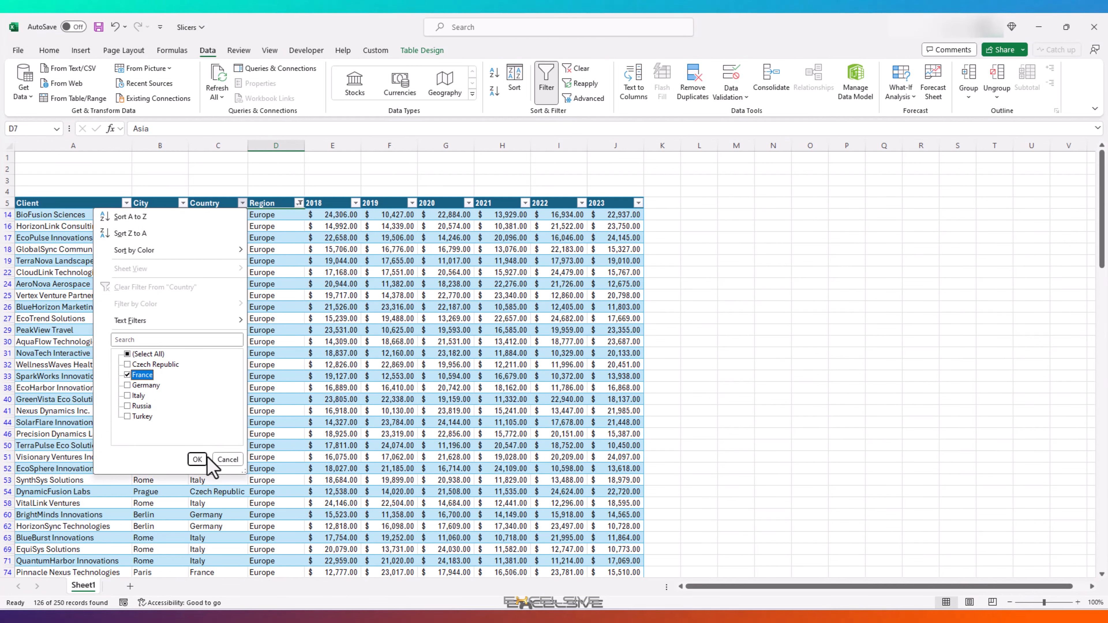
click(203, 460)
click(218, 341)
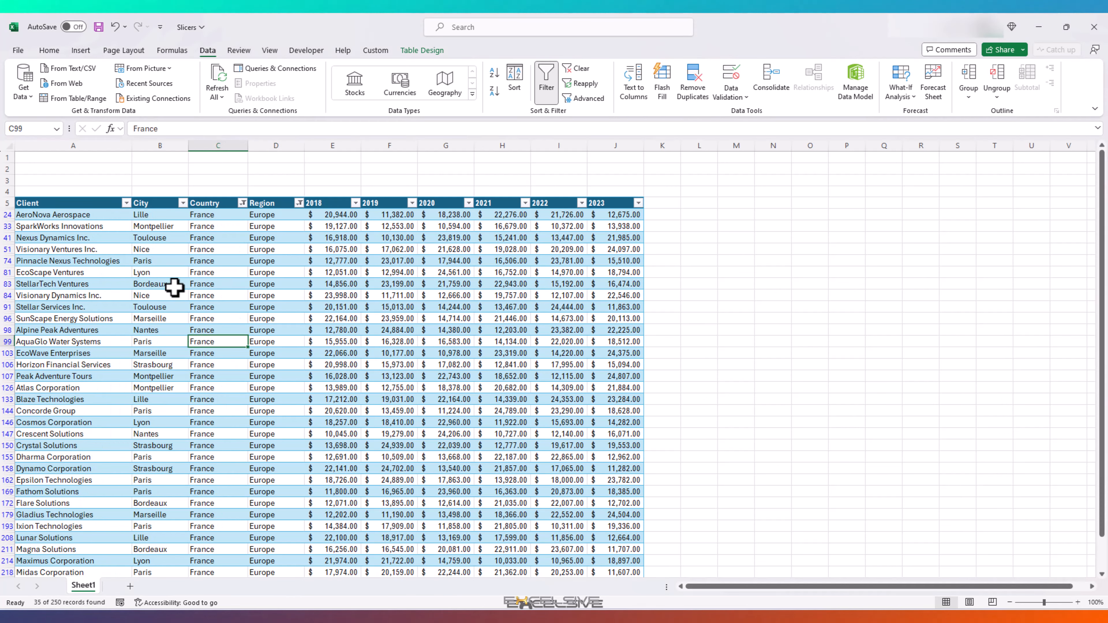
Filter the City column to show only Paris
click(182, 203)
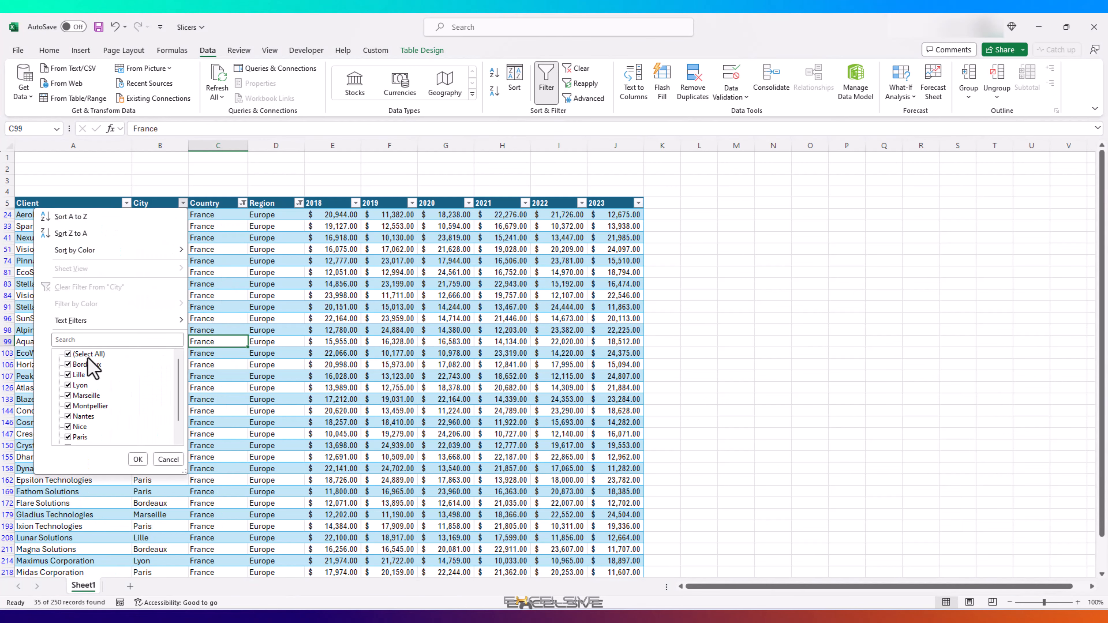
click(68, 438)
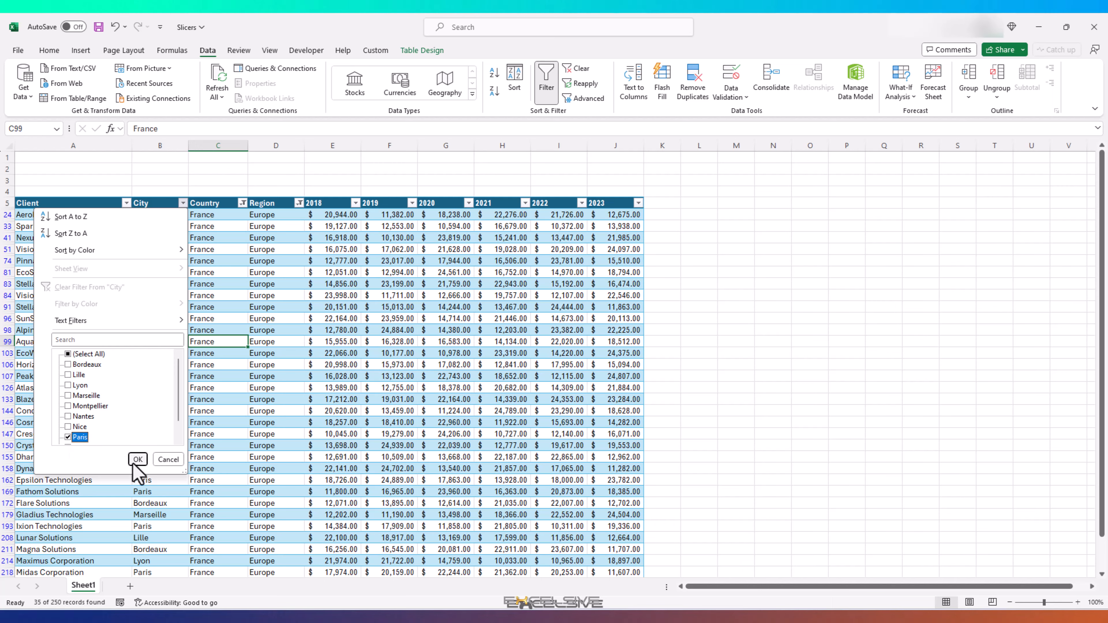
click(138, 459)
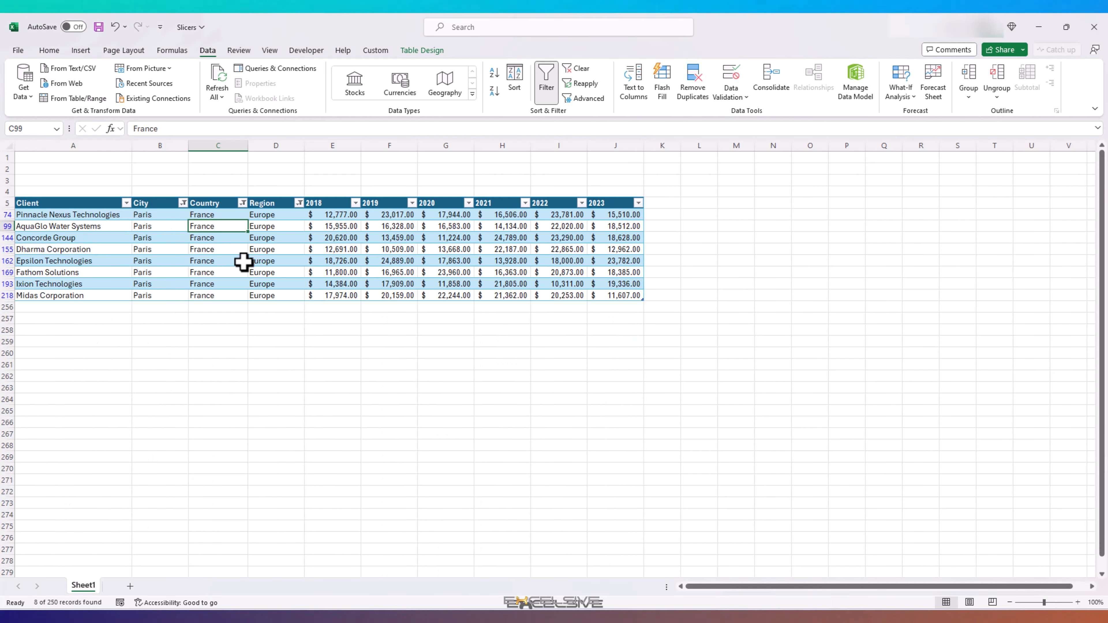
Clear the Region, Country and City filters from the table
click(273, 206)
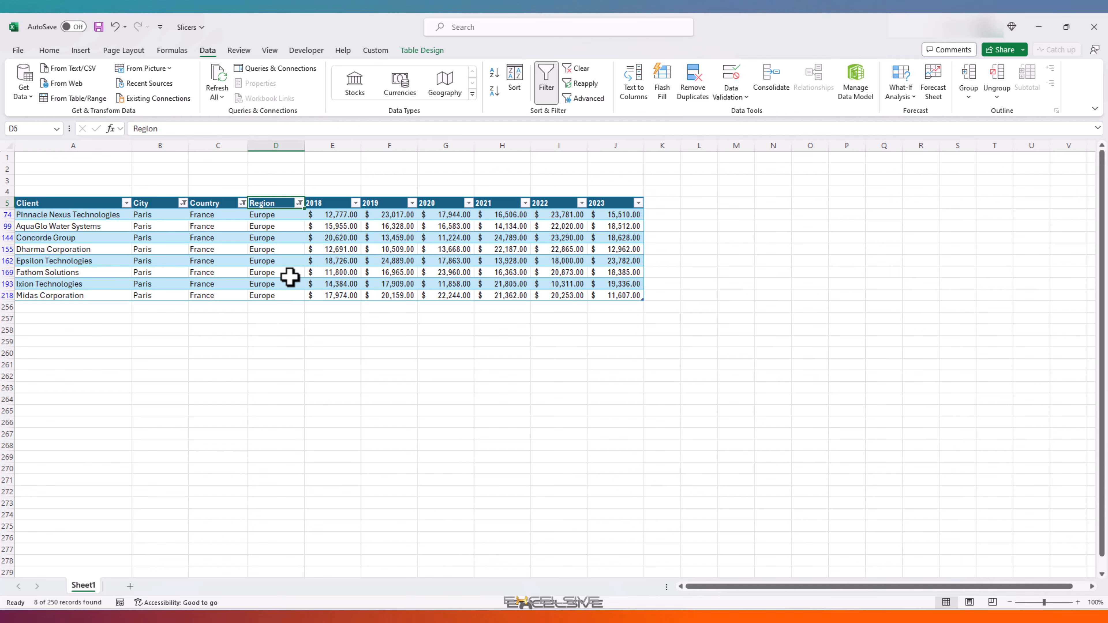
key(alt+a)
key(c)
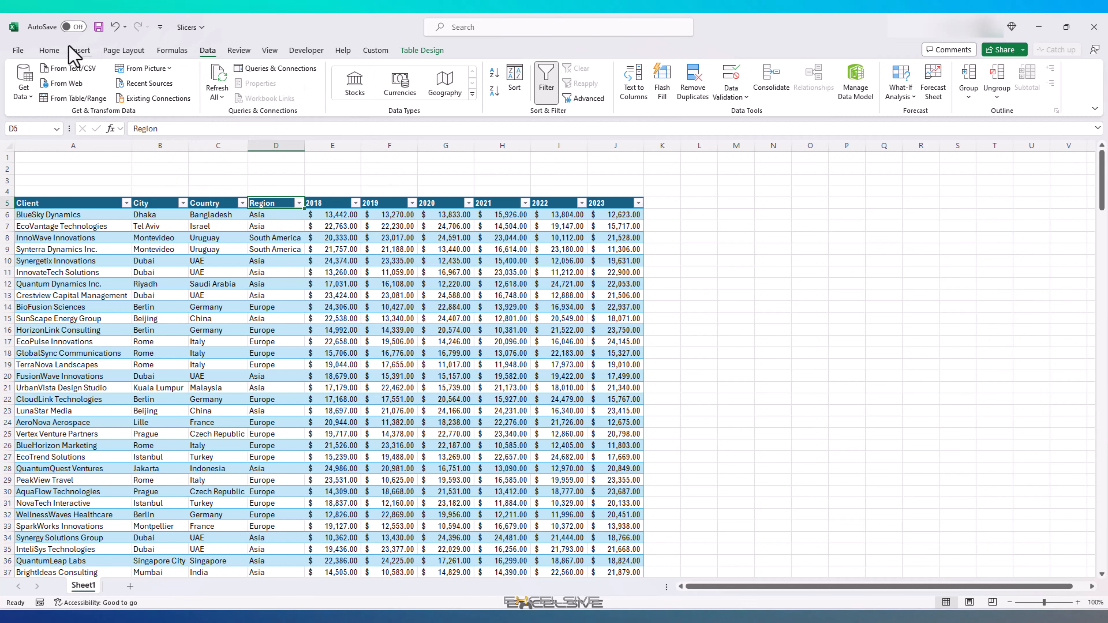
Insert slicers for the table's Client, City, Country and Region columns
click(81, 50)
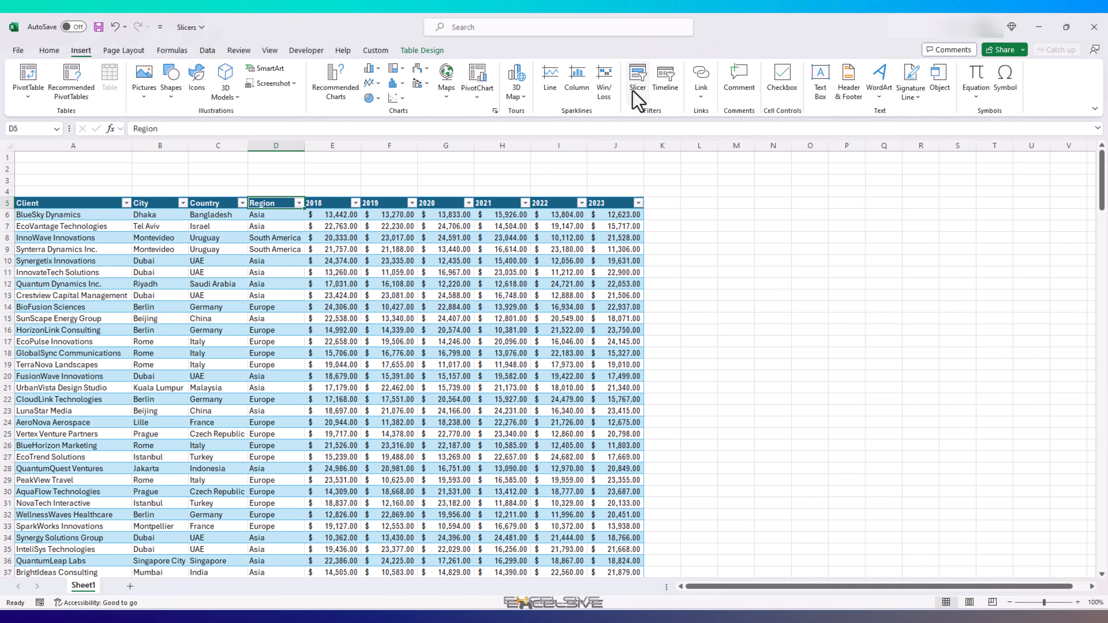
click(414, 51)
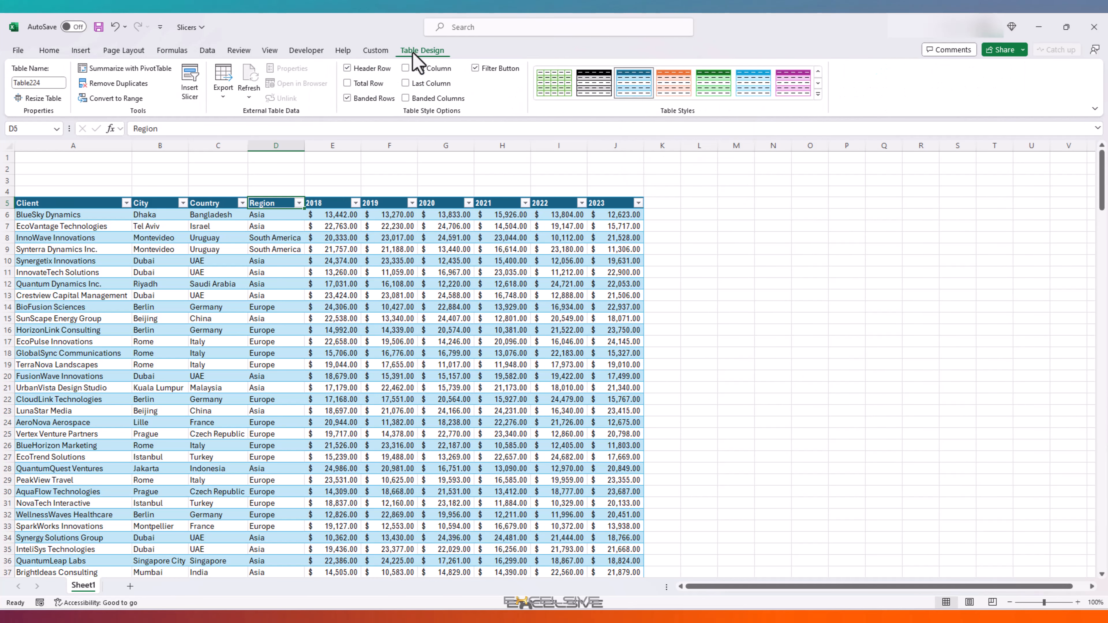
click(190, 87)
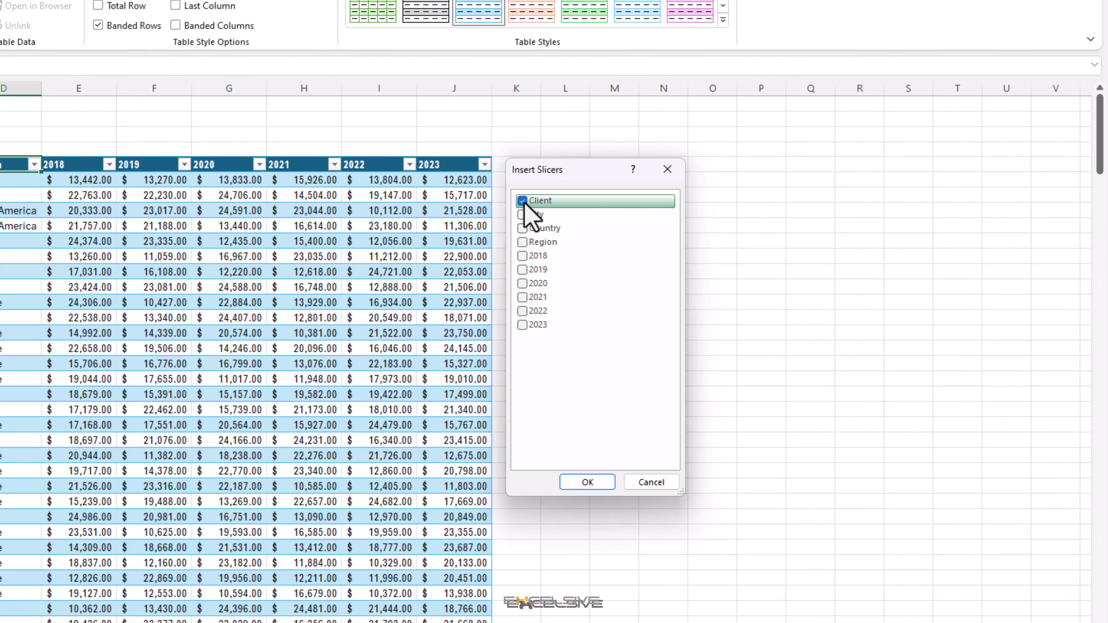
click(527, 215)
click(528, 228)
click(528, 242)
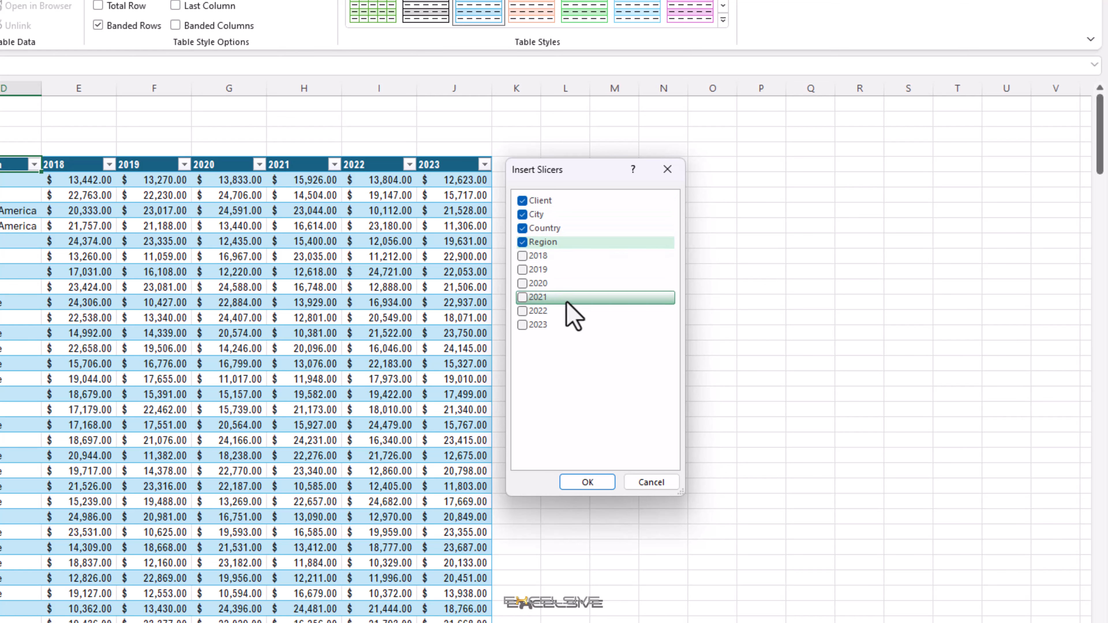
click(589, 482)
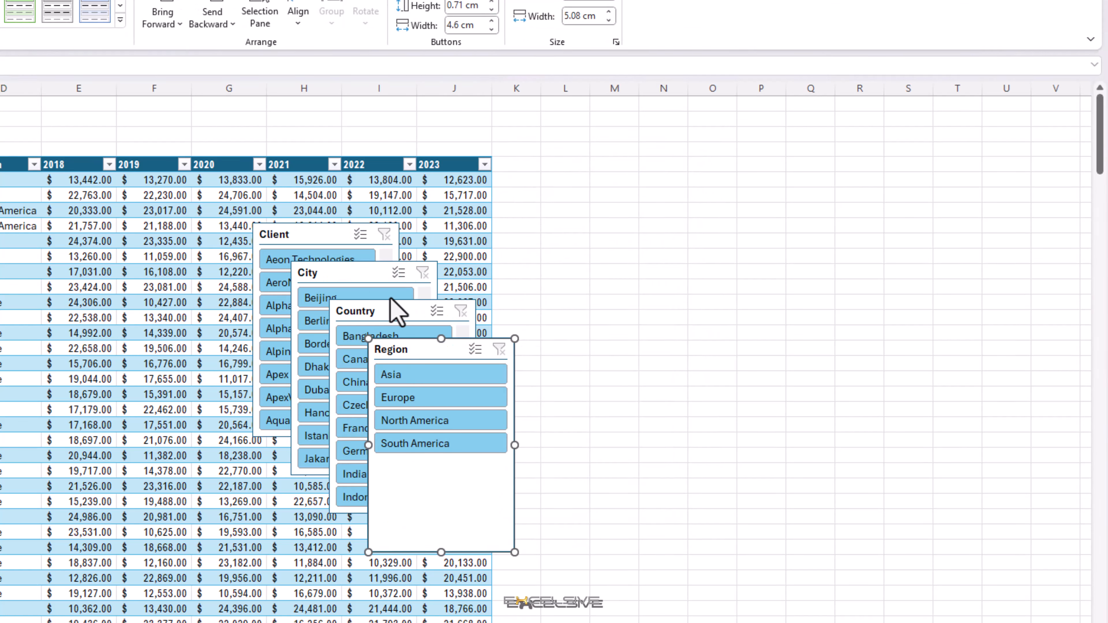
Move all four slicers together into the empty area beside the table and align them by their top edges
key(ctrl+a)
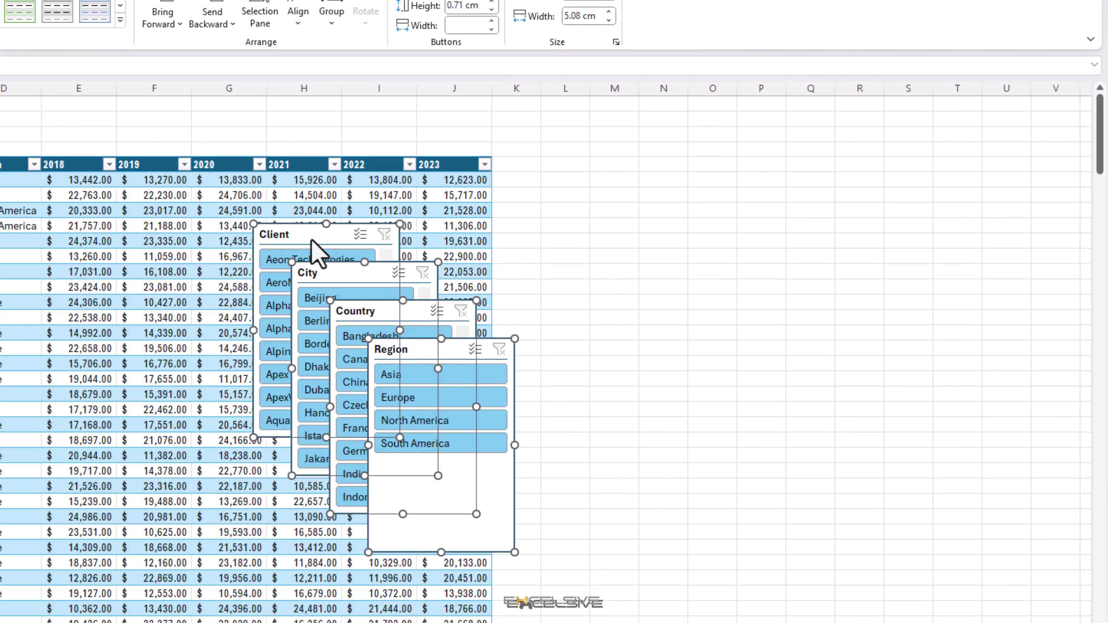
drag(311, 240, 647, 113)
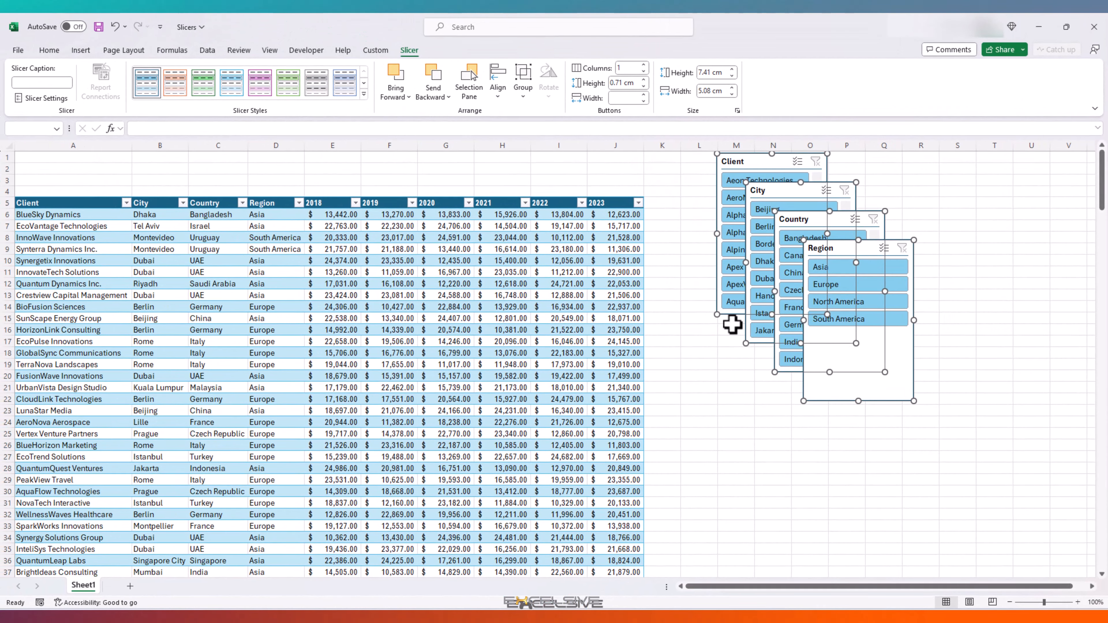
click(501, 96)
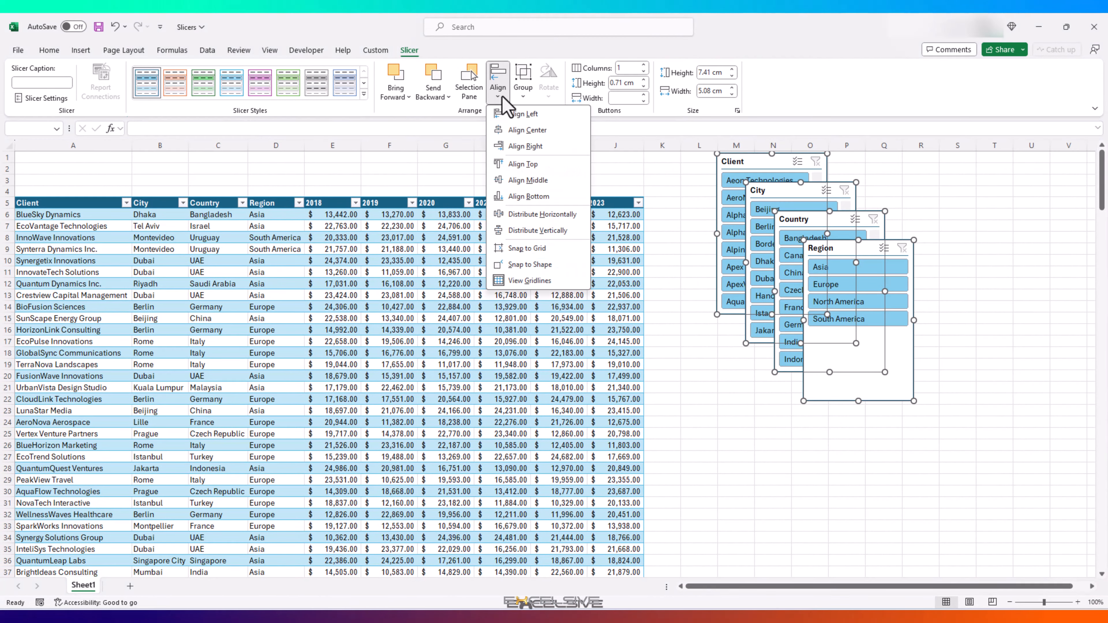
click(549, 165)
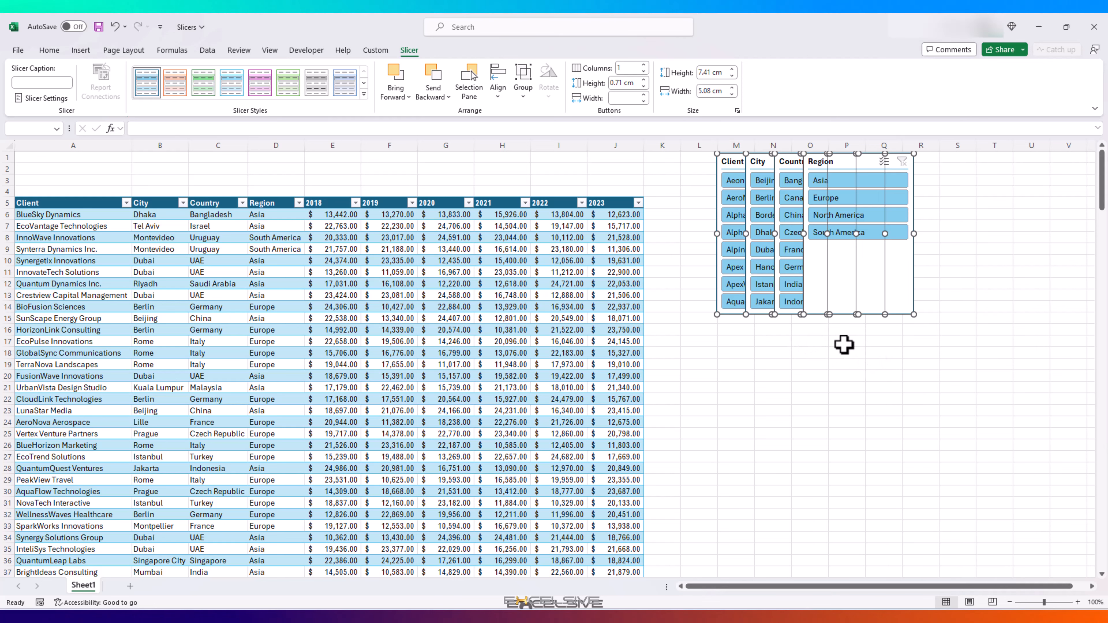
click(933, 308)
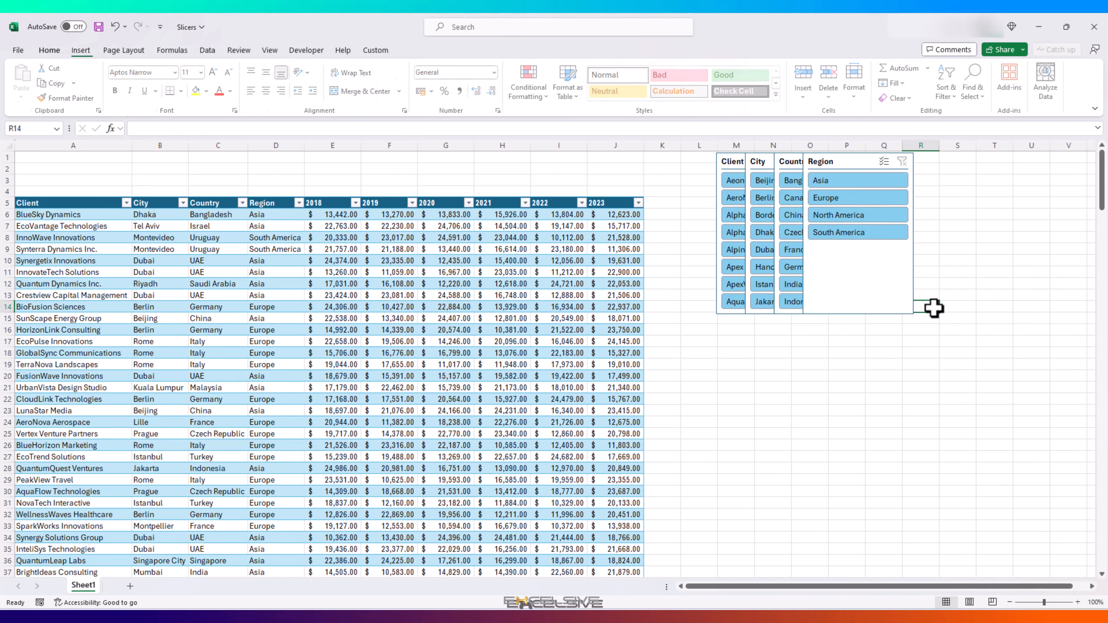
Spread the outer slicers apart, moving Region out to columns T–V and Client next to the table at column K
click(885, 300)
drag(855, 284, 1035, 272)
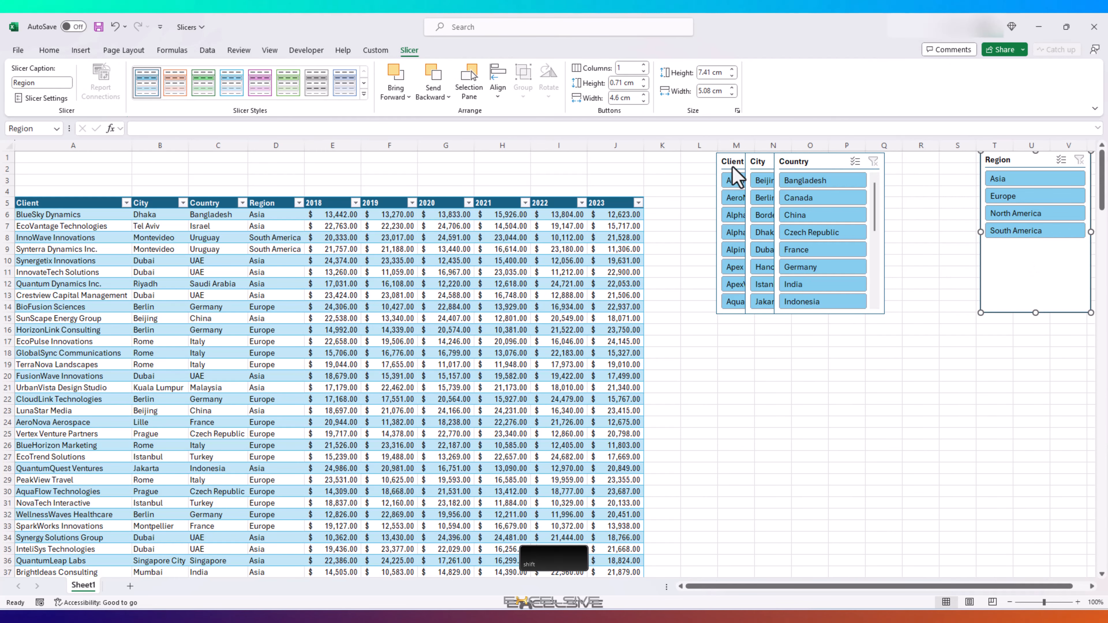
mouse_move(1021, 289)
mouse_down()
mouse_move(1009, 290)
mouse_move(1018, 284)
mouse_up()
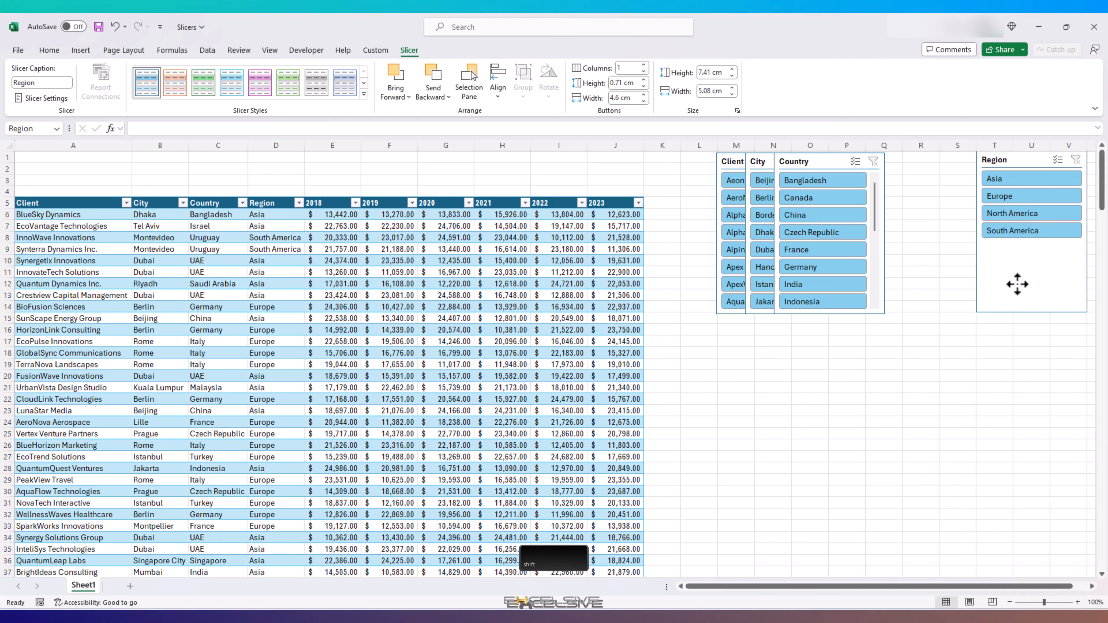
click(730, 162)
drag(730, 162, 676, 158)
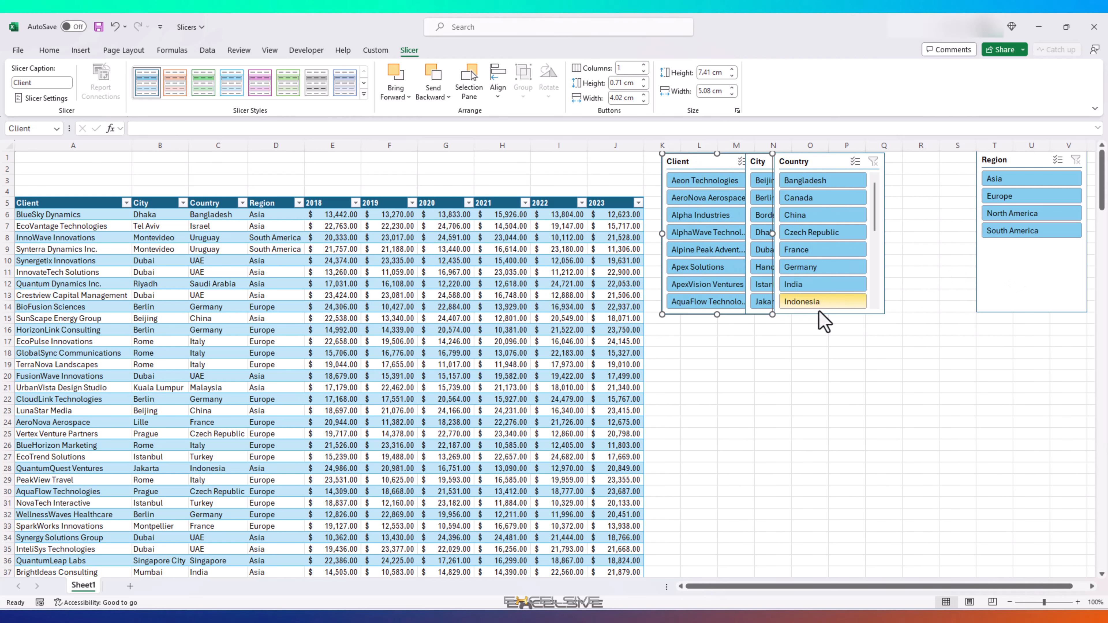
Distribute all four slicers horizontally so they are evenly spaced
key(ctrl+a)
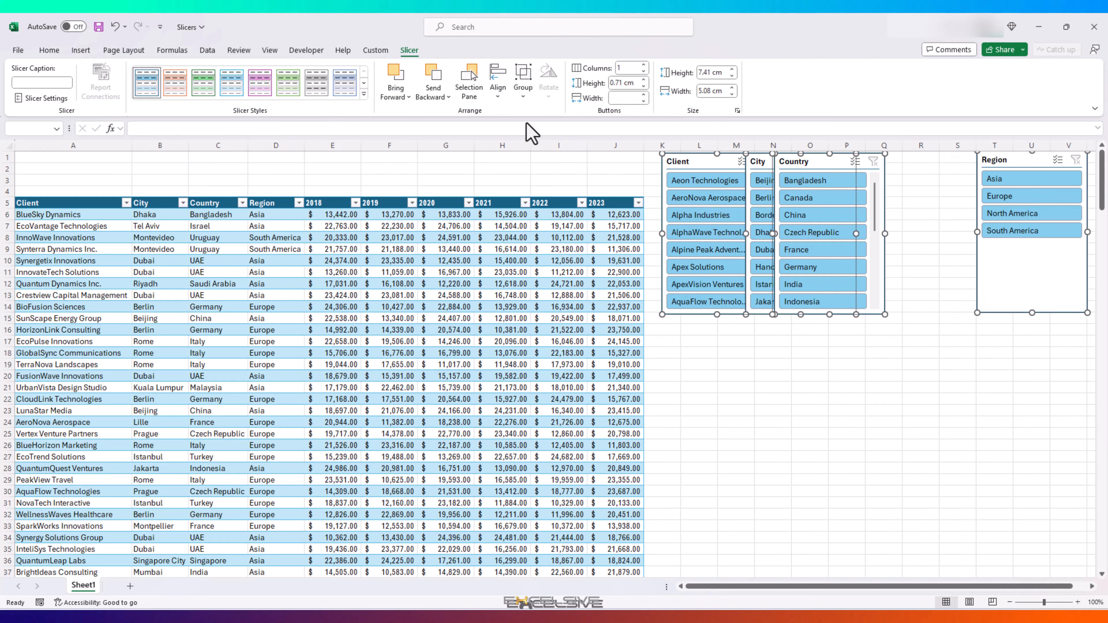
click(493, 97)
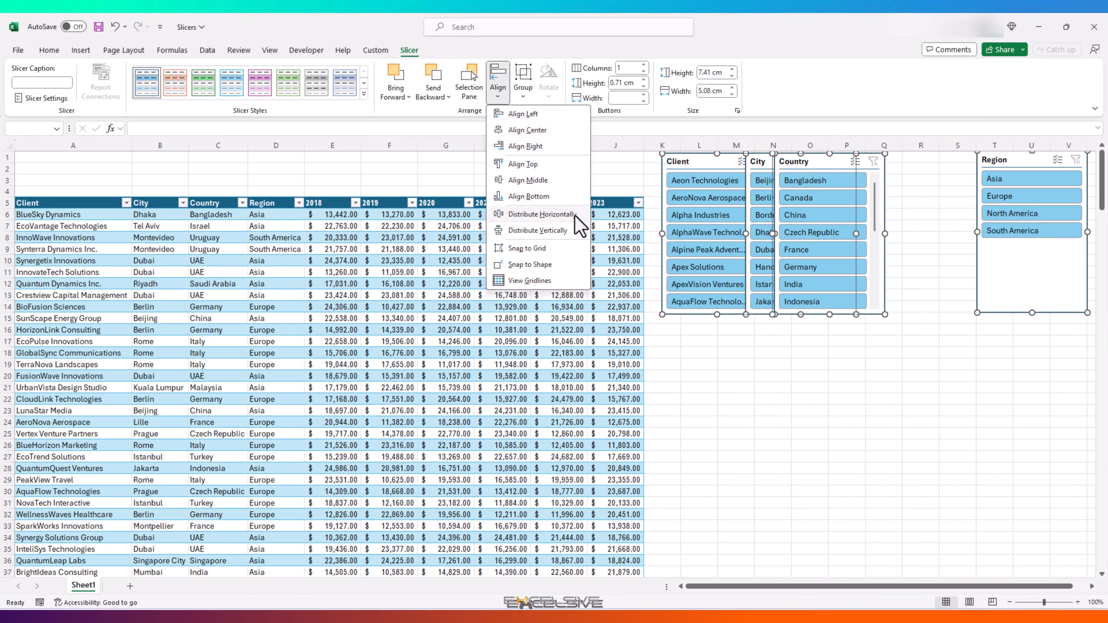
click(541, 214)
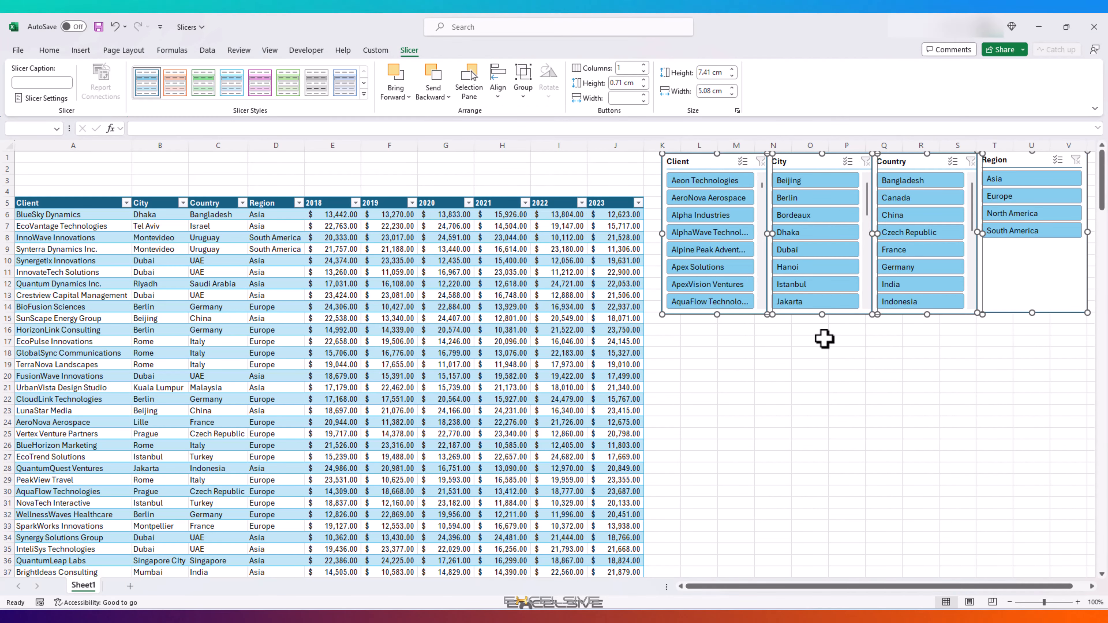
Move the City slicer directly below the Client slicer and align the two slicers by their centers
click(813, 360)
drag(814, 162, 709, 332)
click(712, 164)
ctrl+click(715, 332)
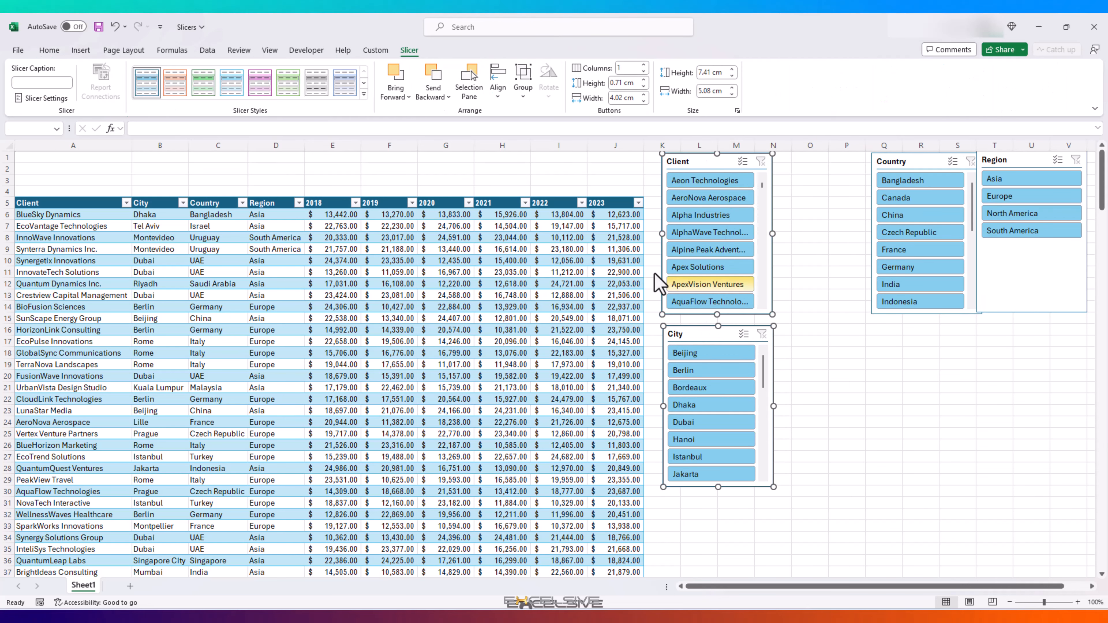
click(496, 89)
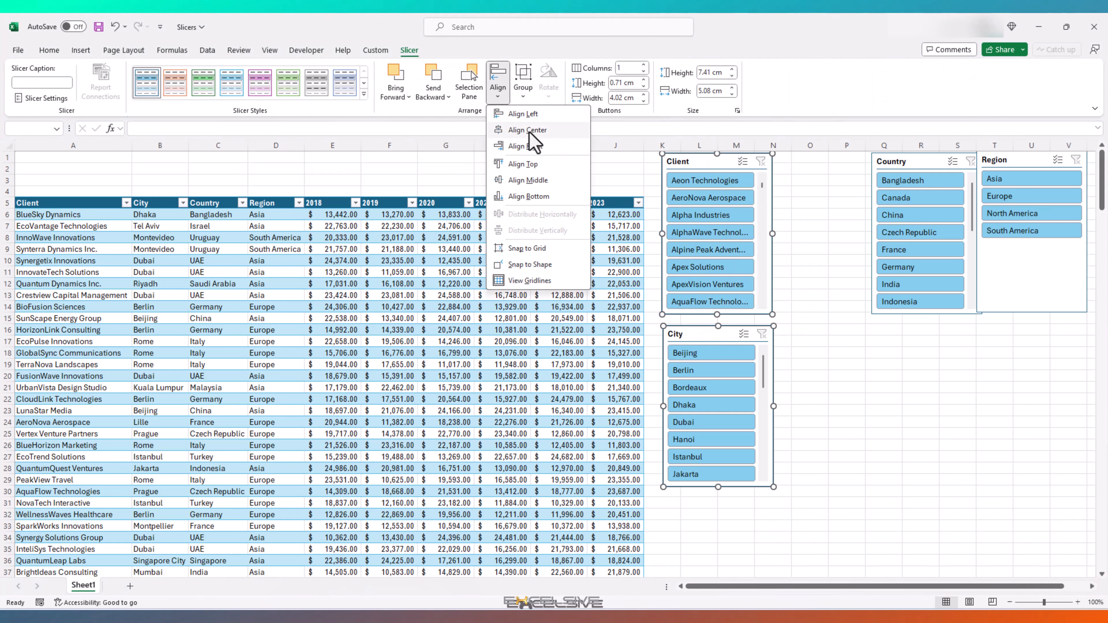
click(529, 133)
Move the Region slicer directly below the Country slicer and align the two slicers by their left edges
drag(1022, 164, 911, 334)
ctrl+click(922, 165)
click(496, 94)
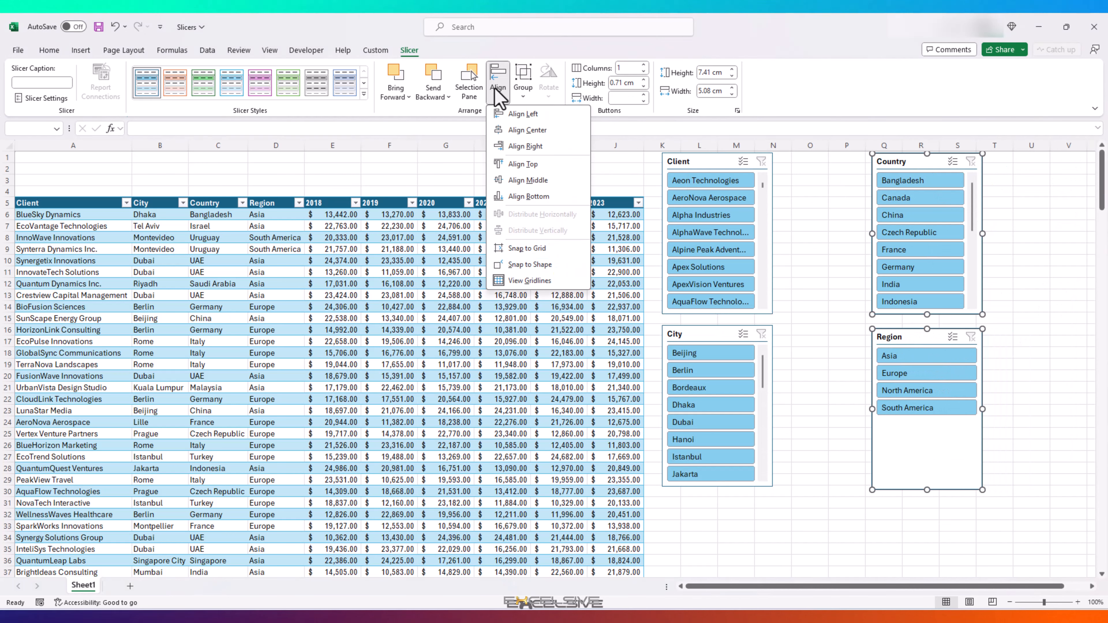
click(519, 116)
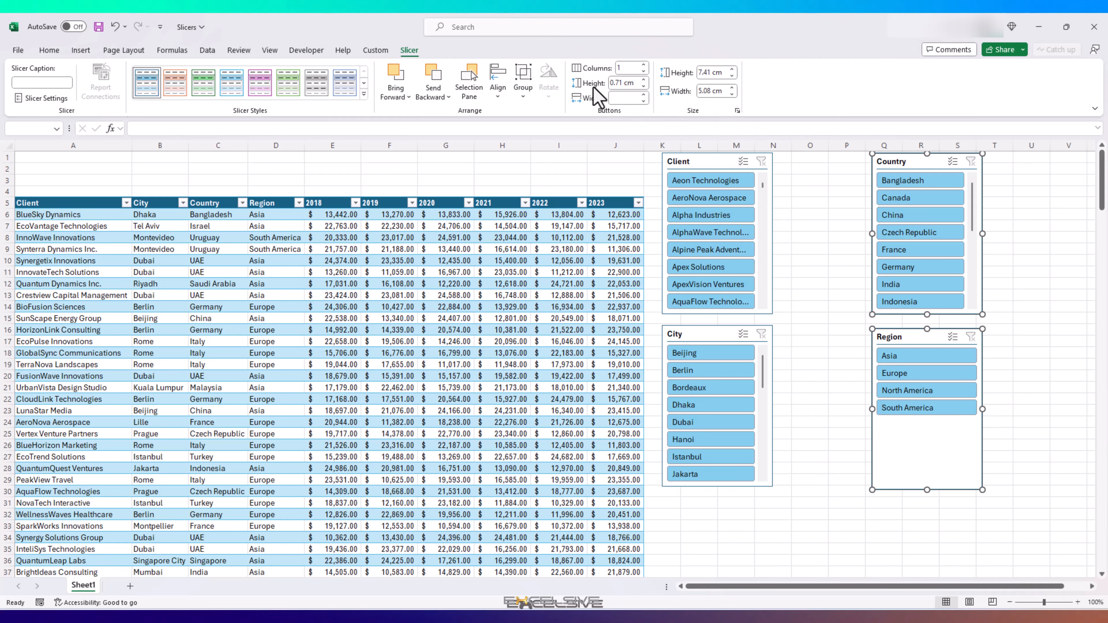
click(364, 94)
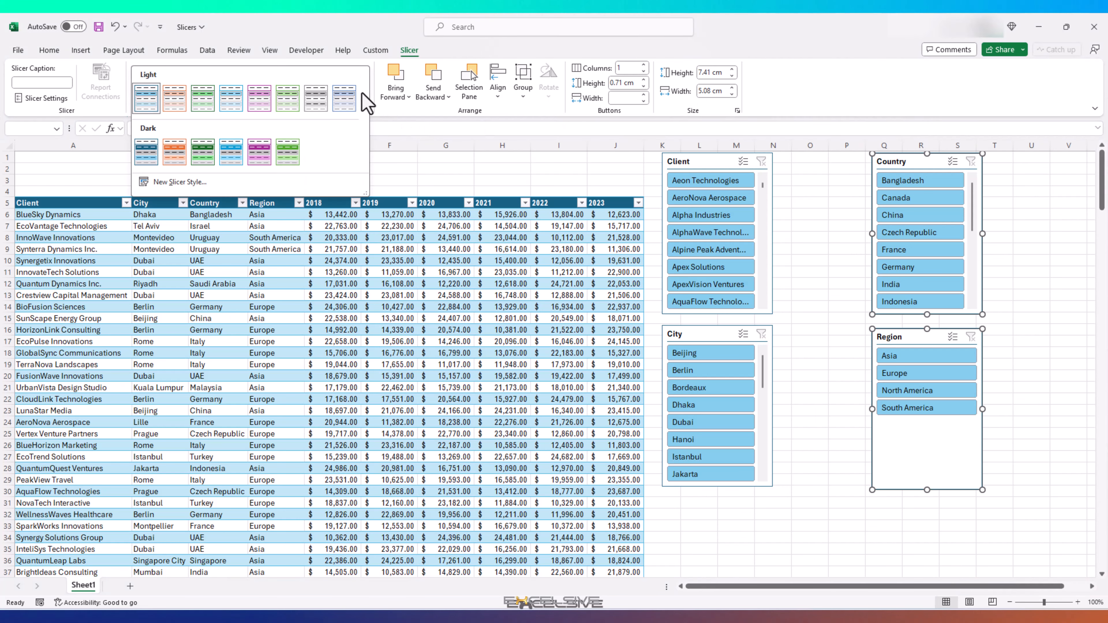
click(373, 108)
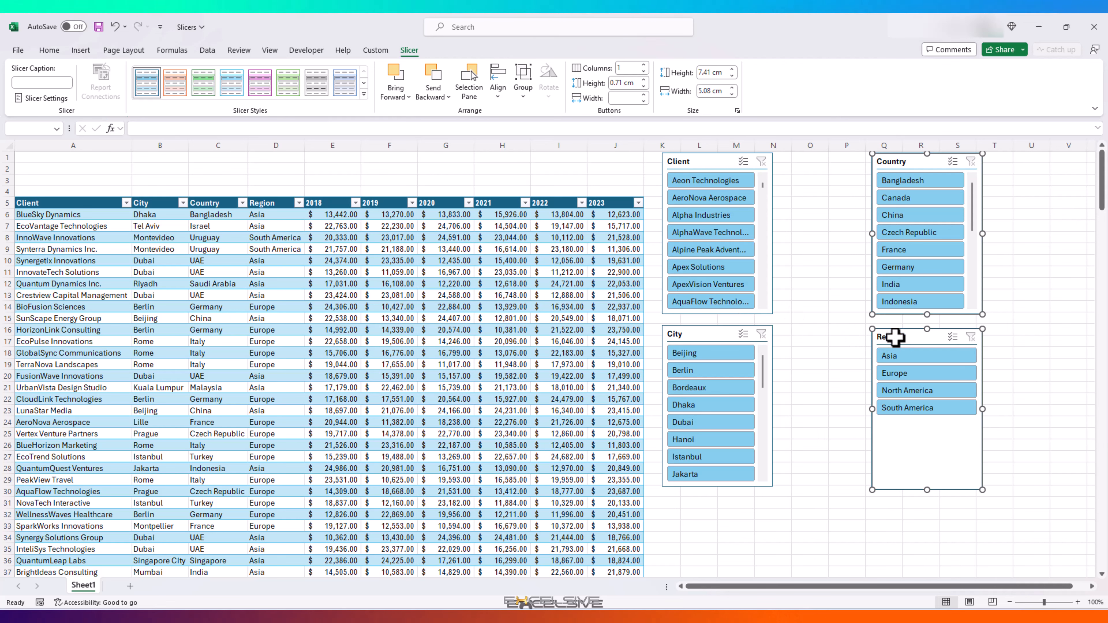
Move the Country and Region slicers together next to the Client and City slicers, and browse the City and Client lists
drag(894, 337, 805, 333)
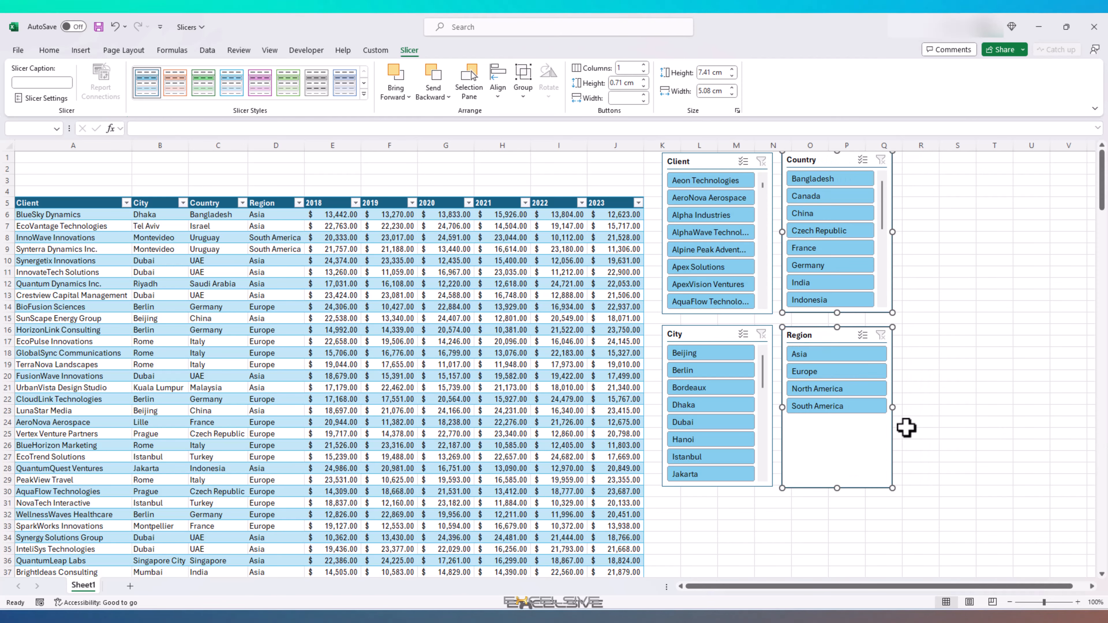
scroll(697, 378, down, 5)
scroll(697, 369, up, 5)
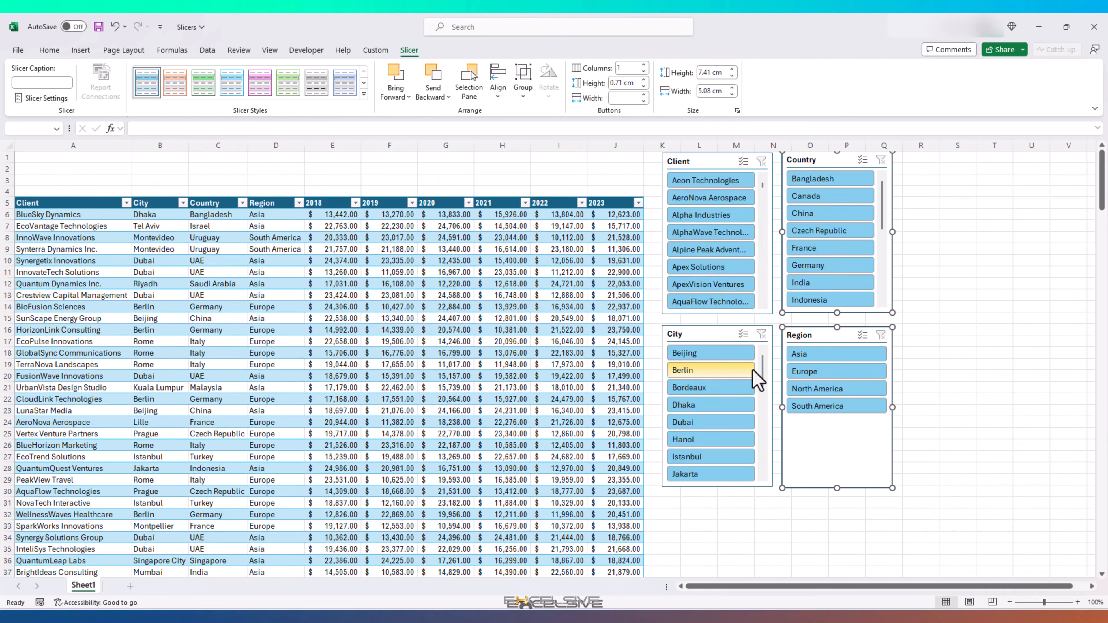
drag(766, 419, 767, 388)
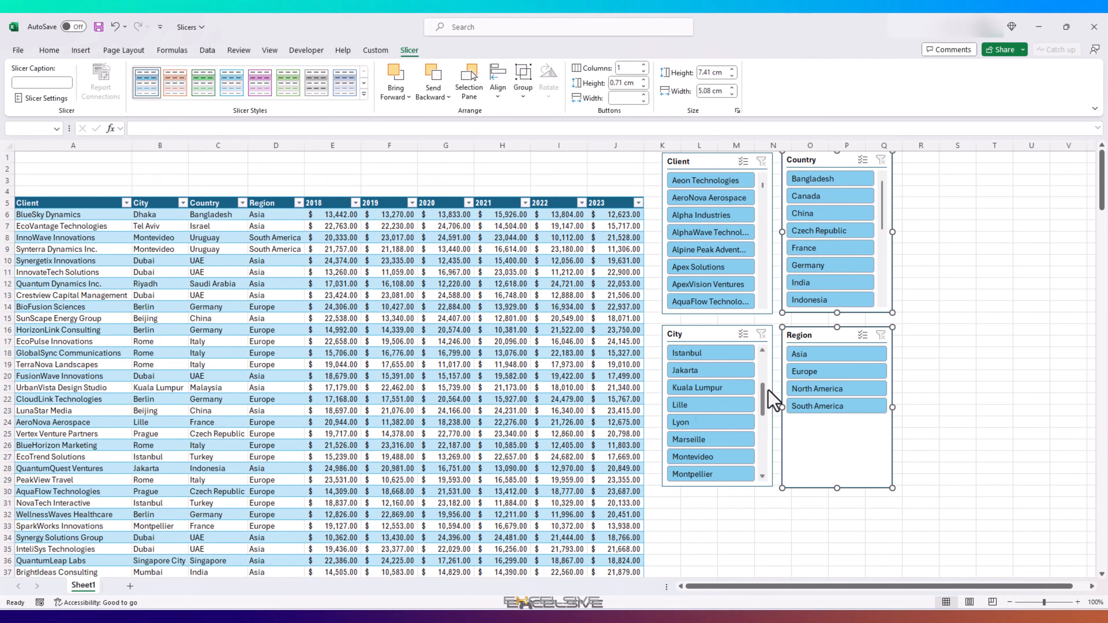
scroll(767, 186, down, 5)
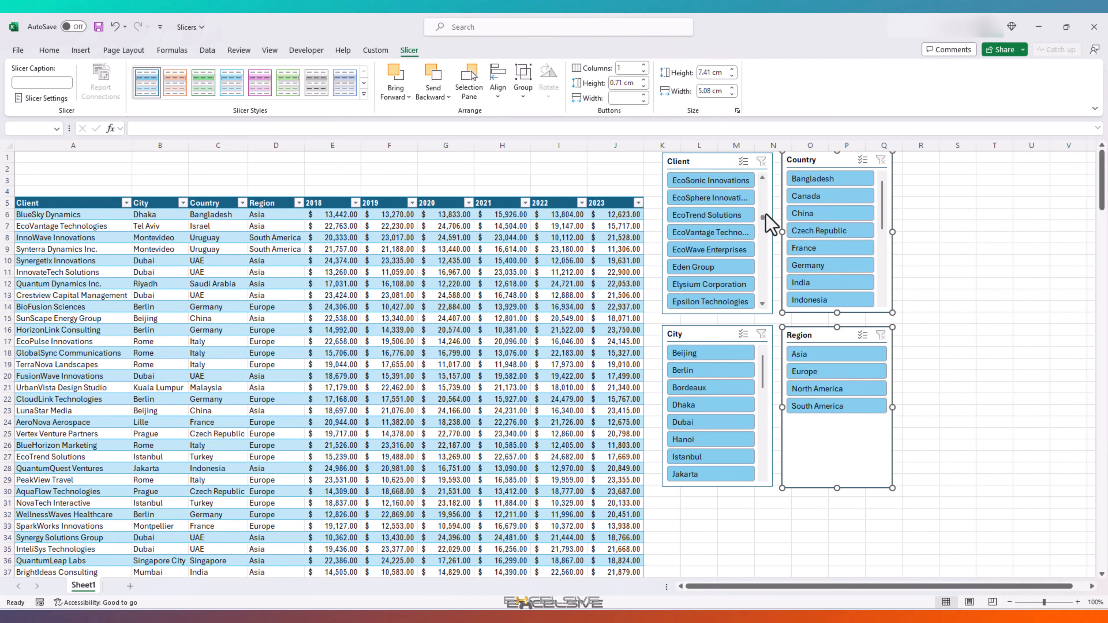
scroll(763, 184, up, 5)
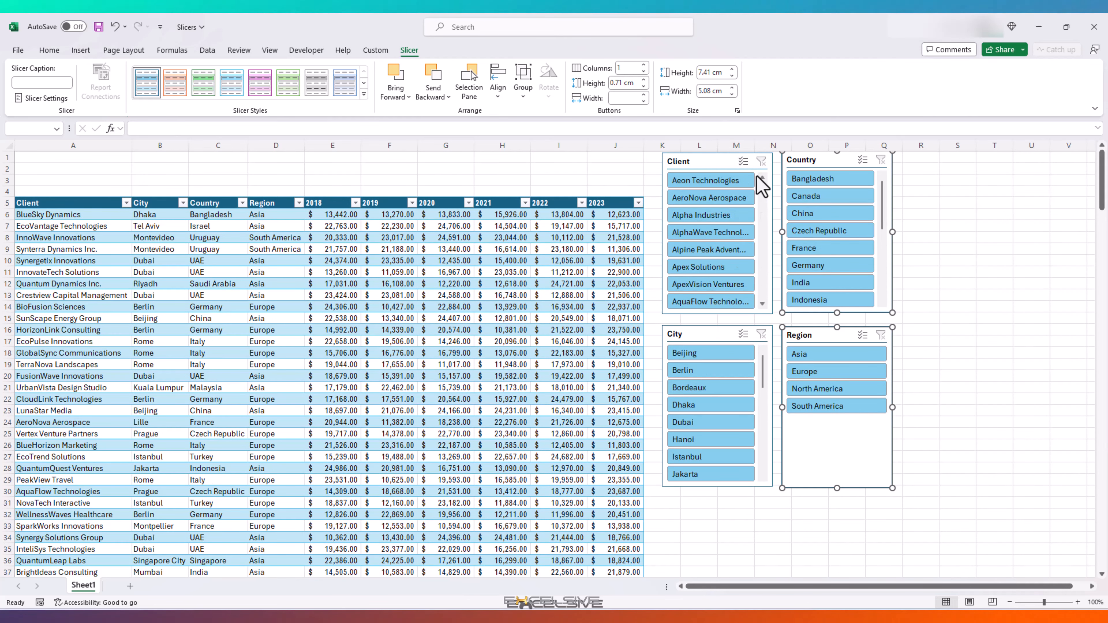
Filter the table to the region Europe, look through the matching entries in the other slicers, and narrow it to the city Paris
click(815, 370)
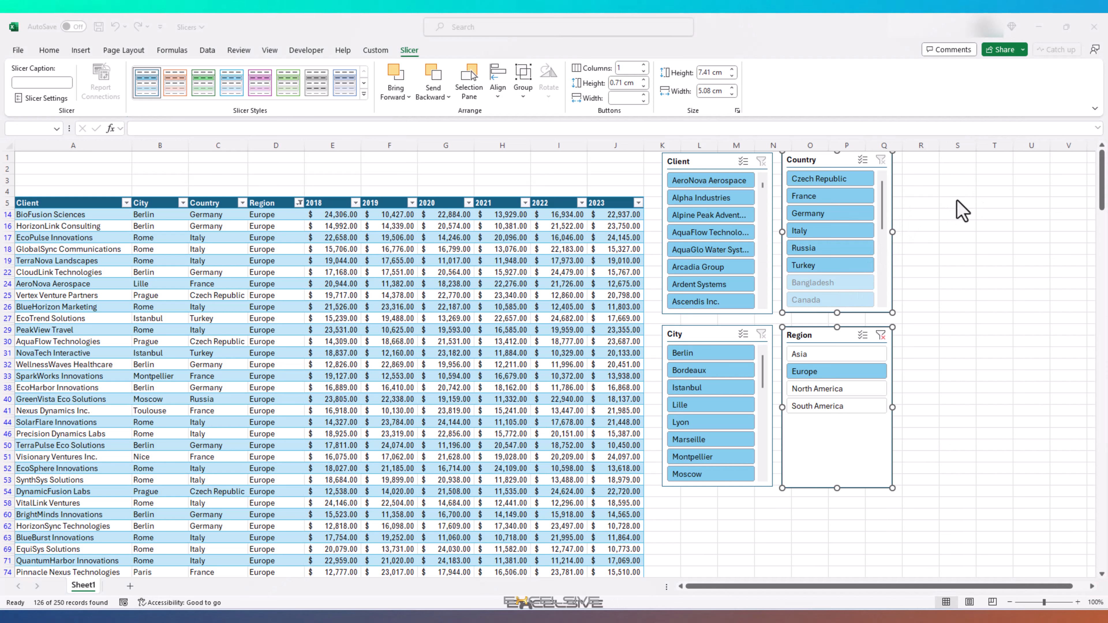
click(882, 228)
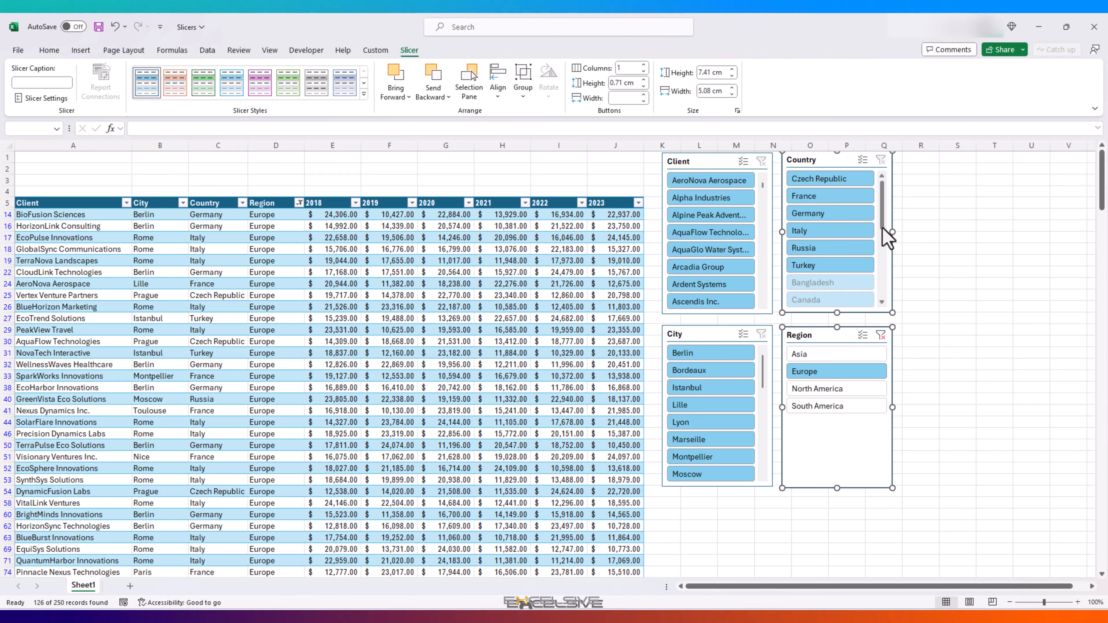
mouse_move(882, 228)
mouse_down()
mouse_move(886, 298)
mouse_move(890, 214)
mouse_up()
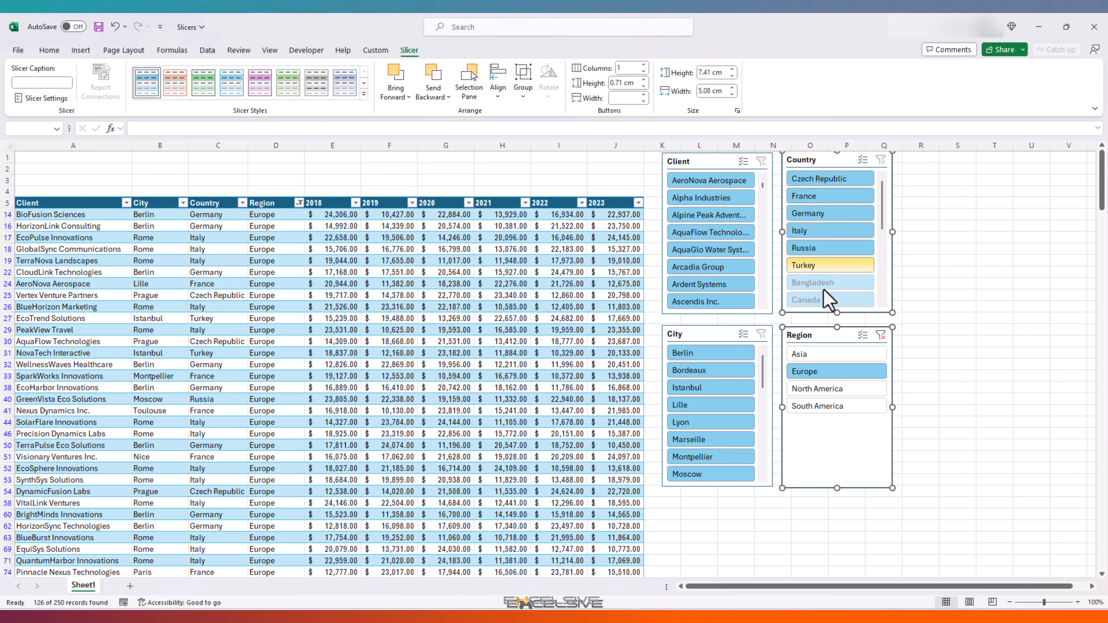
drag(764, 365, 762, 338)
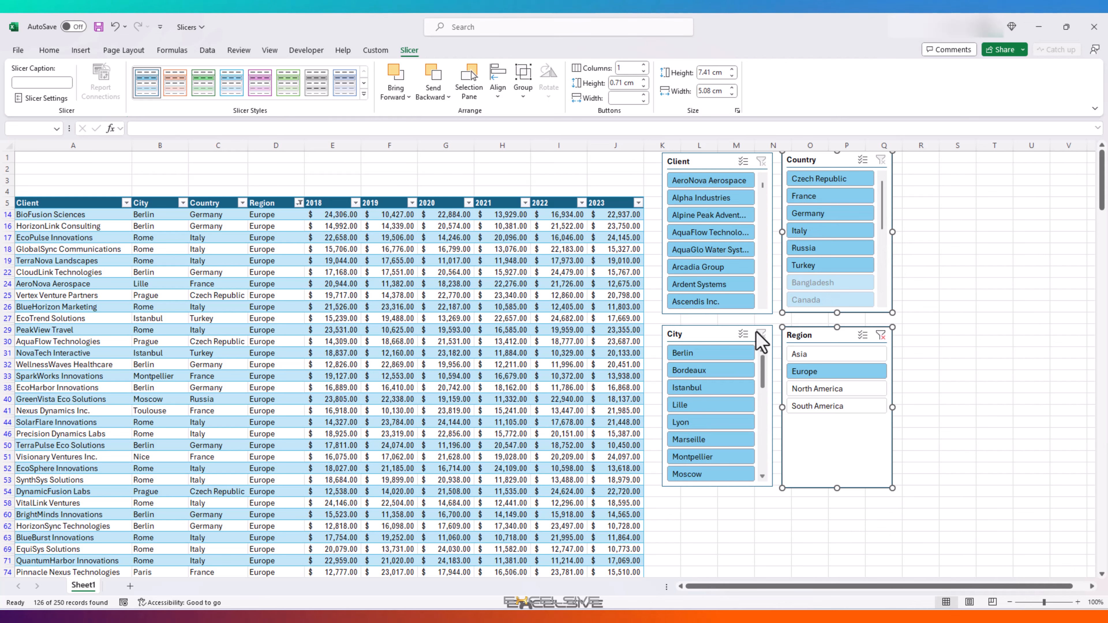
mouse_move(762, 185)
mouse_down()
mouse_move(766, 283)
mouse_move(764, 183)
mouse_up()
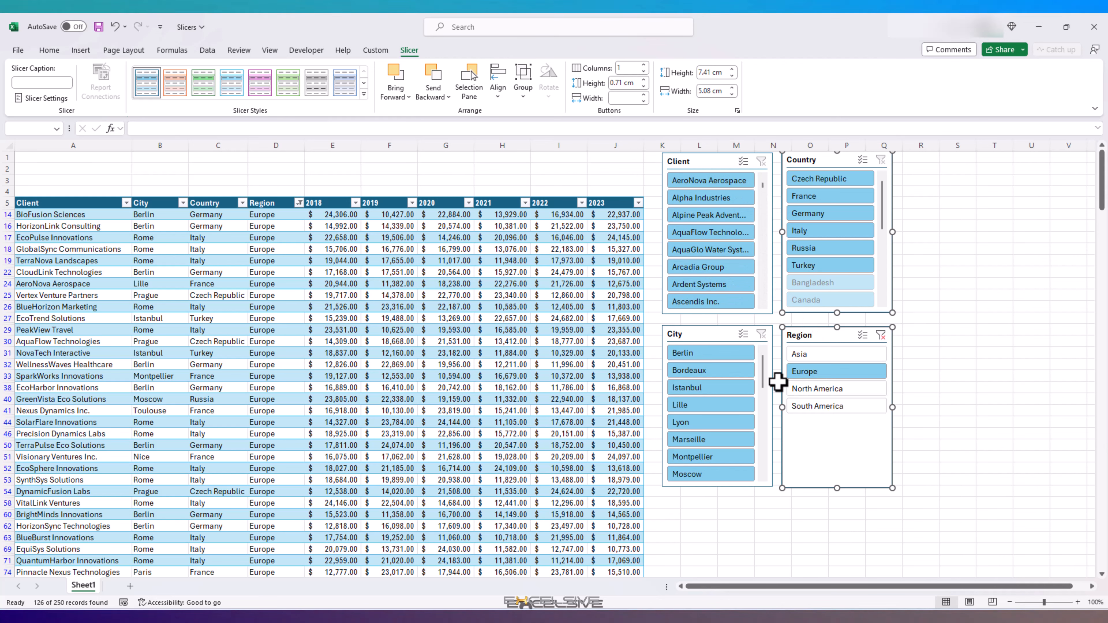
scroll(768, 384, down, 5)
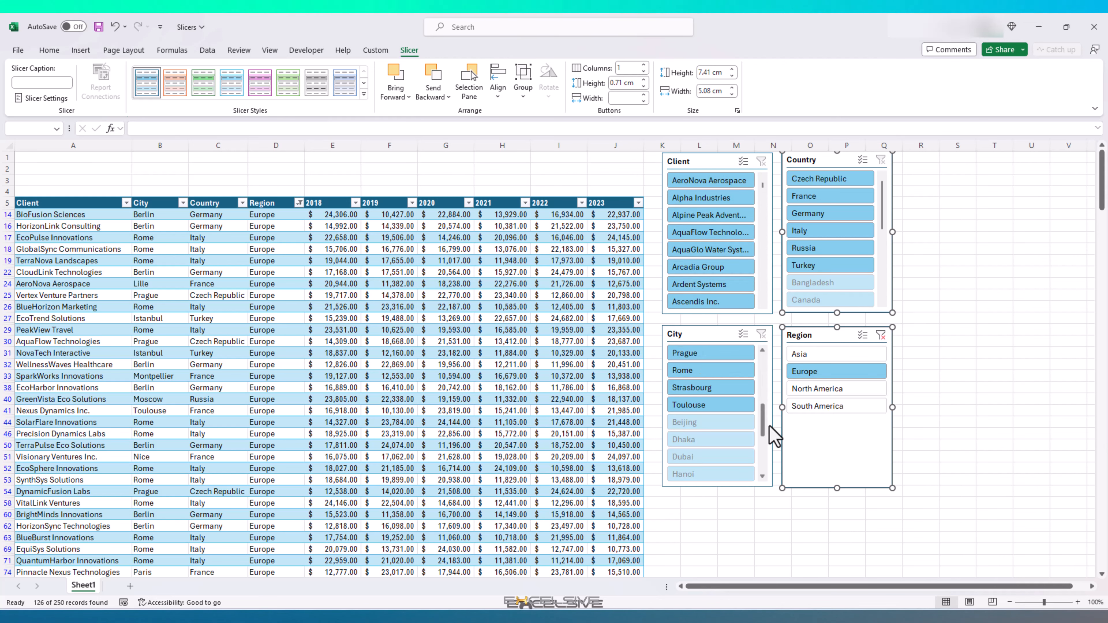
scroll(763, 387, up, 5)
drag(764, 386, 769, 433)
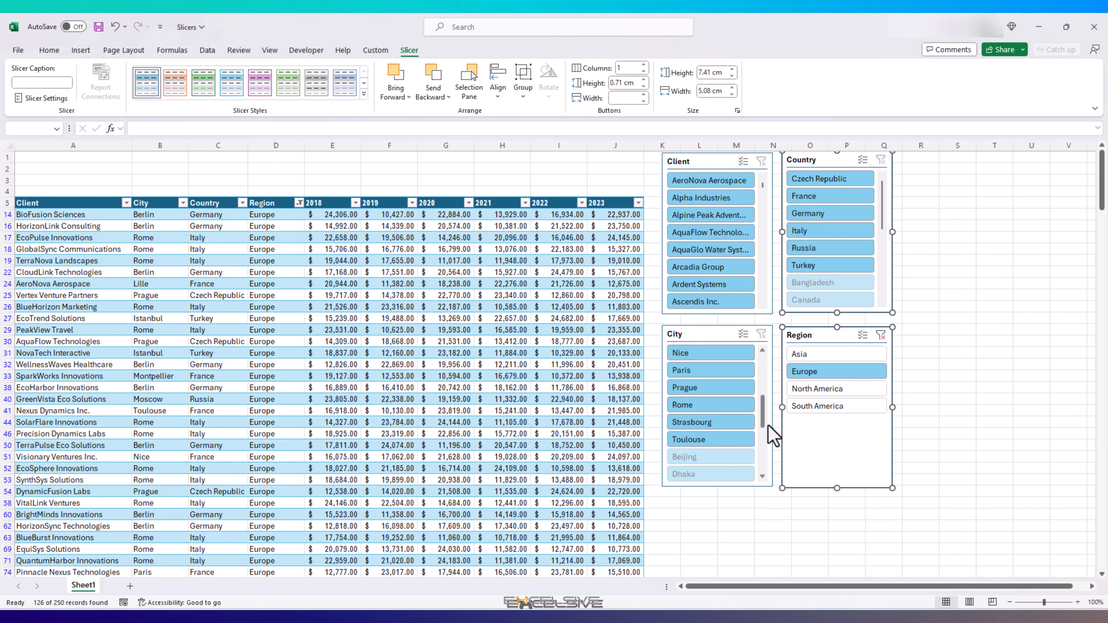
click(699, 375)
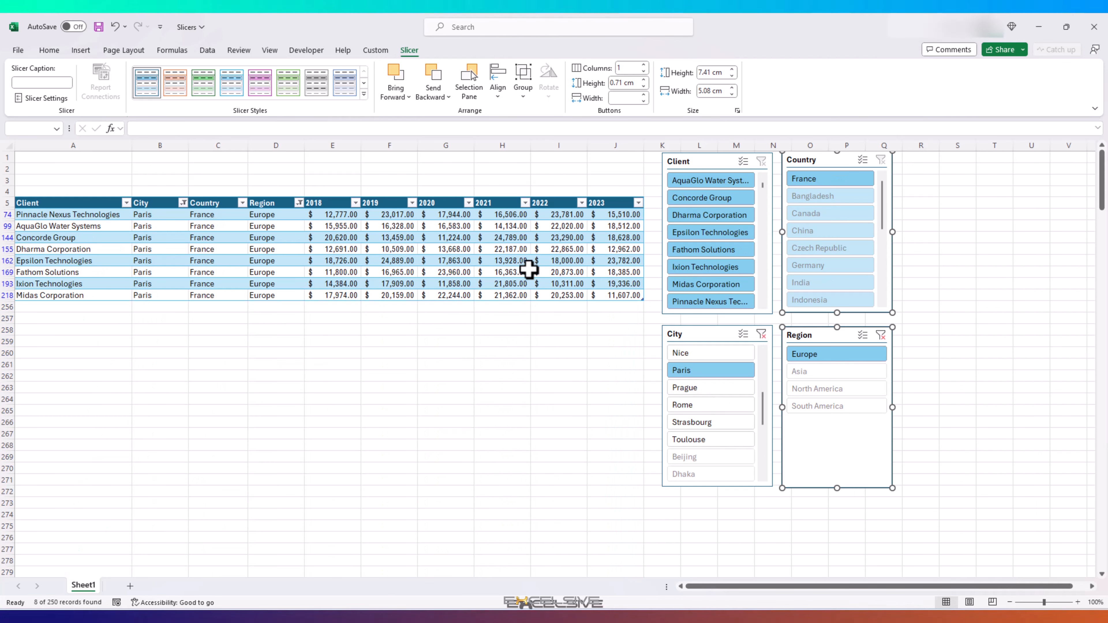
Clear the City slicer's filter and all remaining filters on the table
click(761, 335)
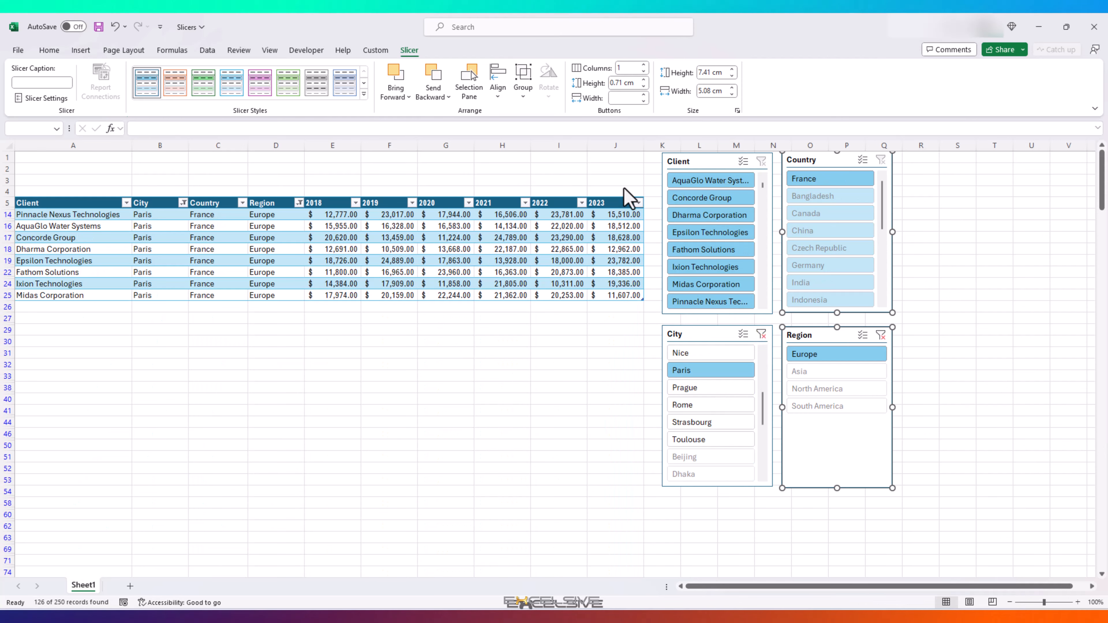
click(209, 50)
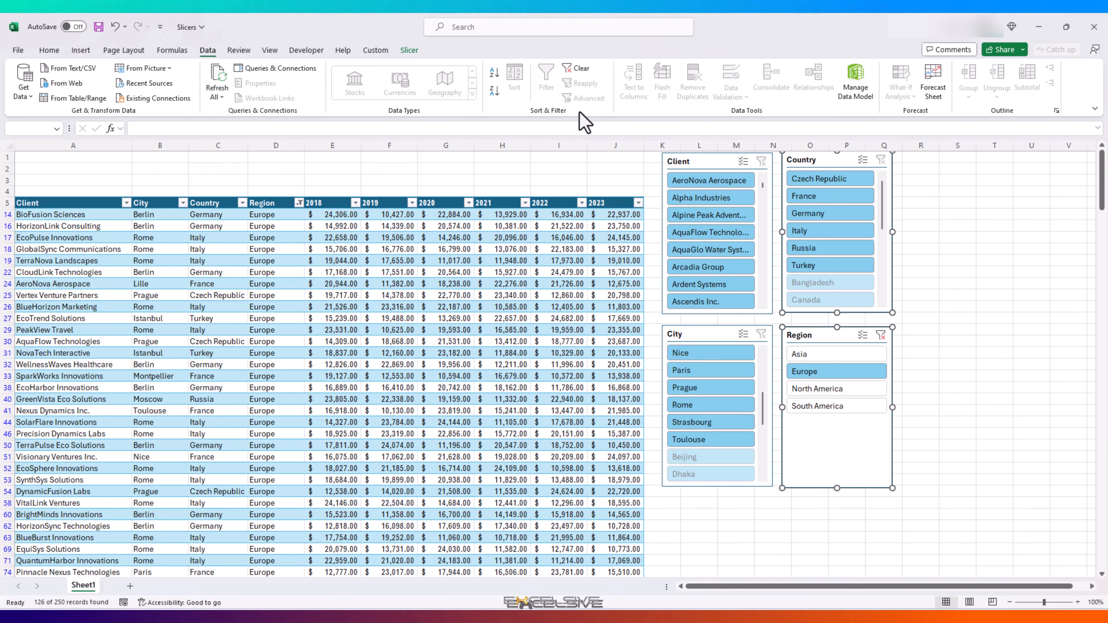
click(581, 72)
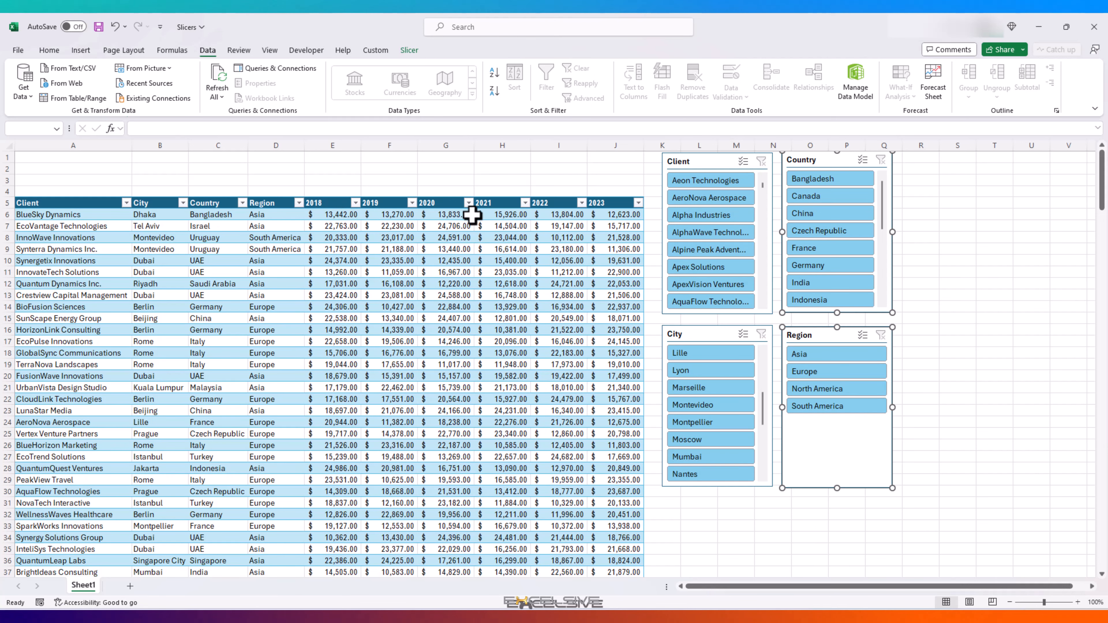
Enter the row labels Total, Average and Median in cells D2 to D4 above the table
click(281, 169)
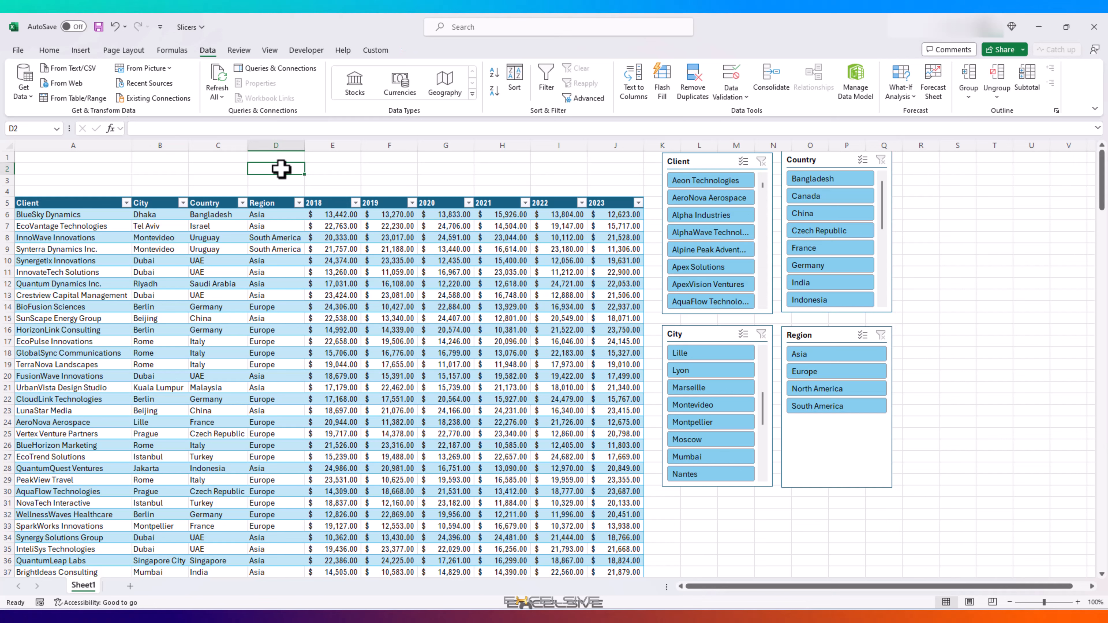
text(TOtal)
key(Return)
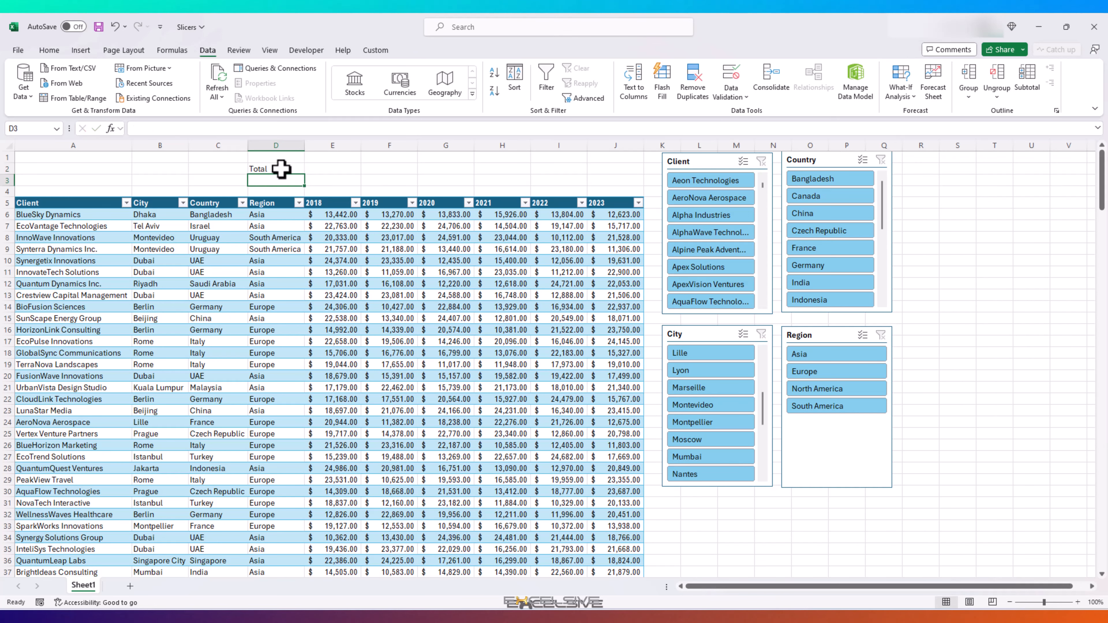
text(Average)
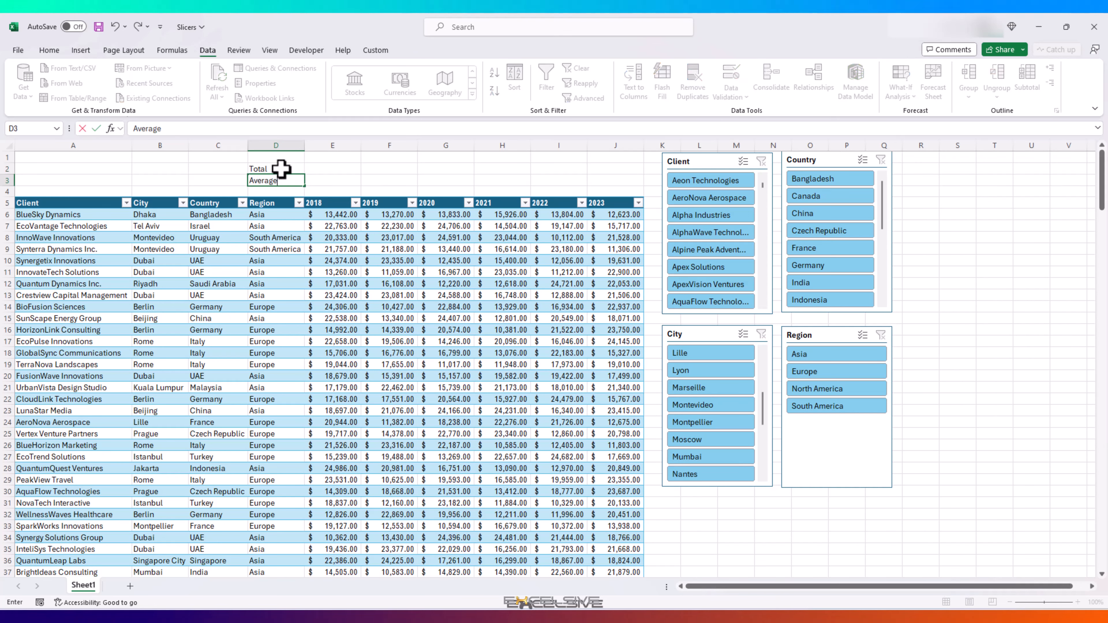
key(Return)
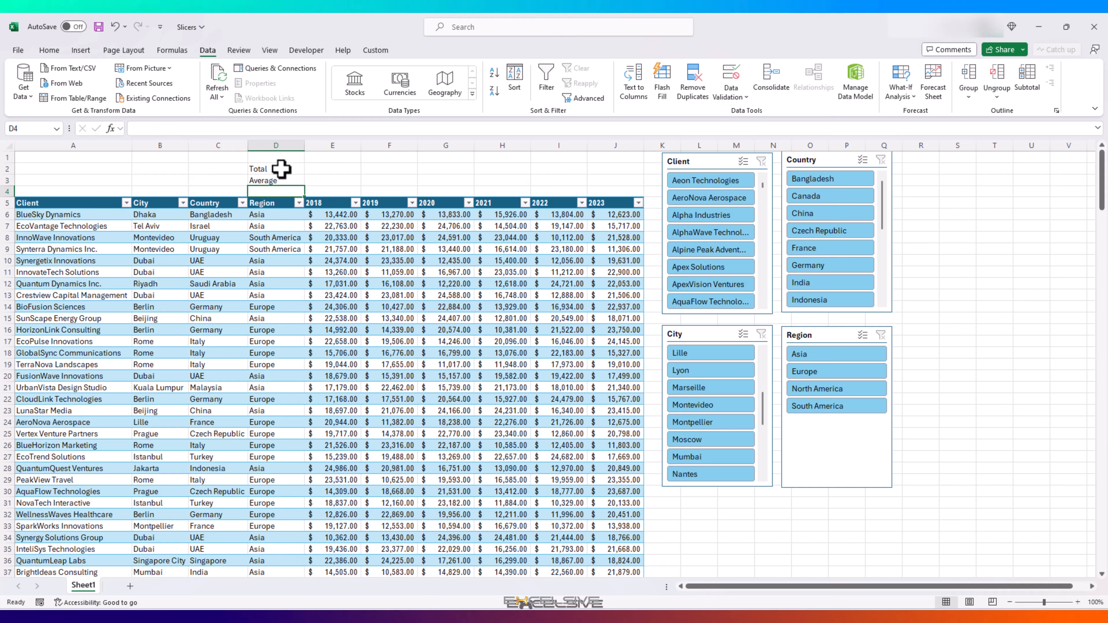
text(Median)
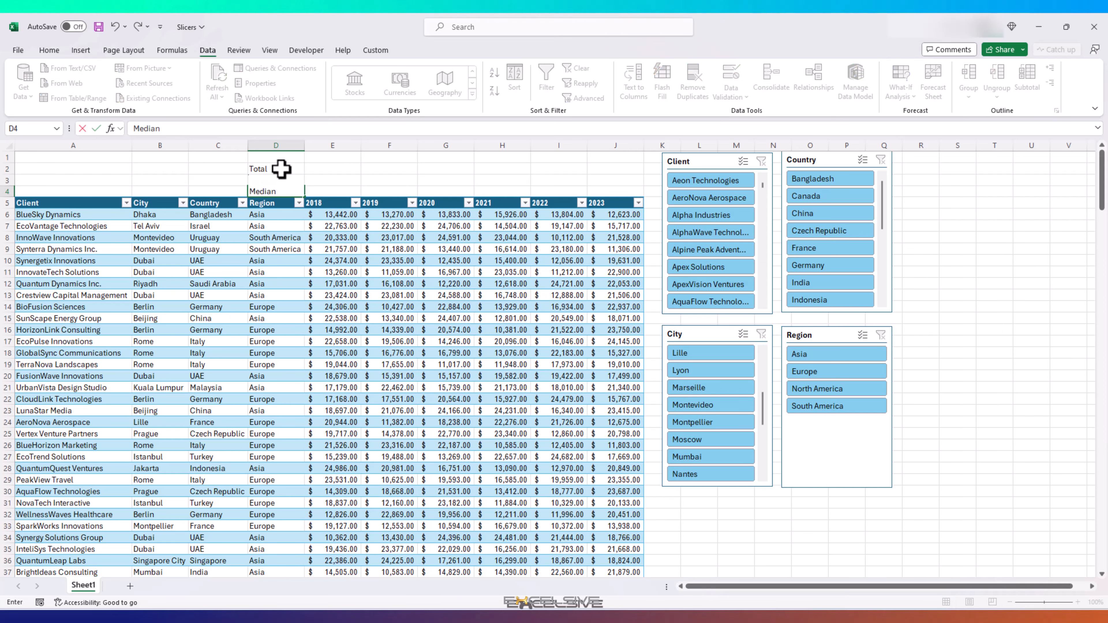
key(Return)
Copy the formatting of table cell D6 onto the labels in D2:D4
click(277, 215)
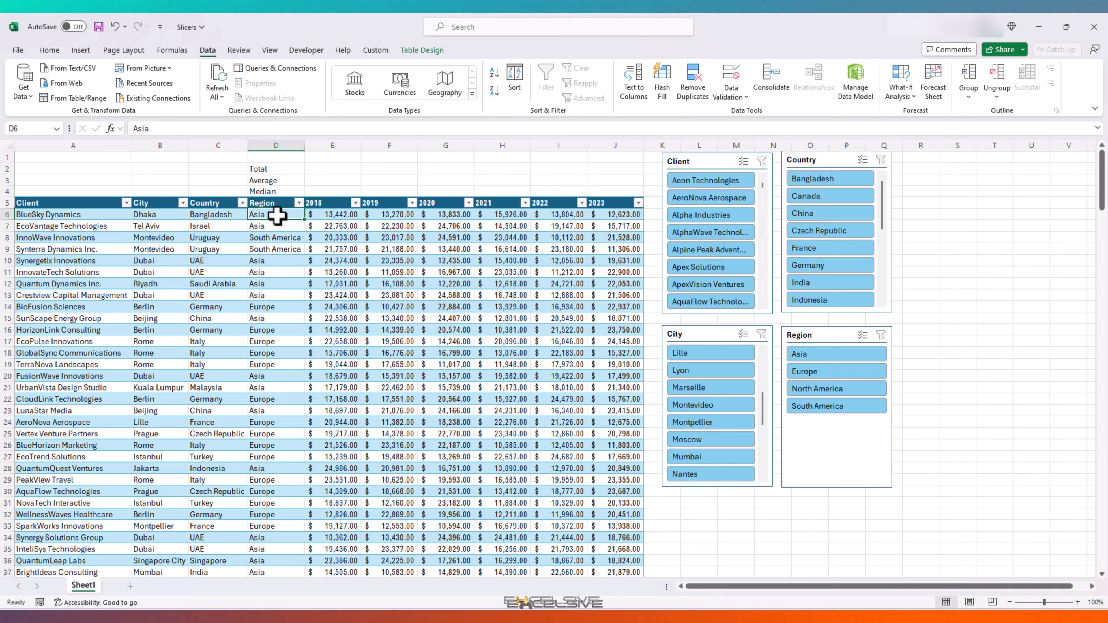
click(50, 50)
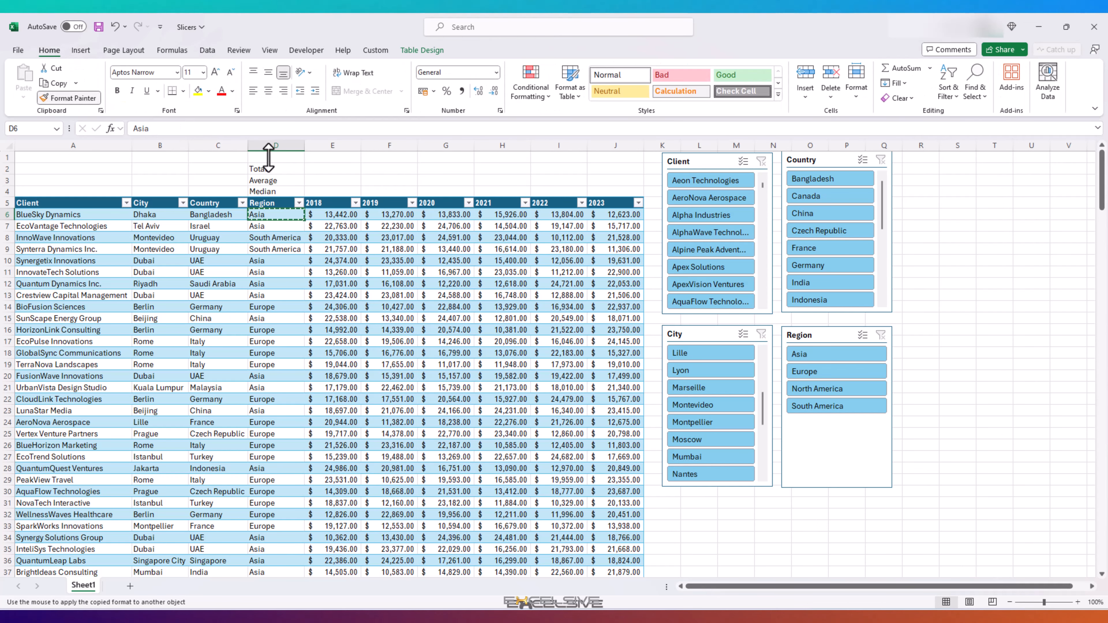
mouse_move(270, 169)
mouse_down()
mouse_move(292, 165)
mouse_move(292, 189)
mouse_move(292, 169)
mouse_up()
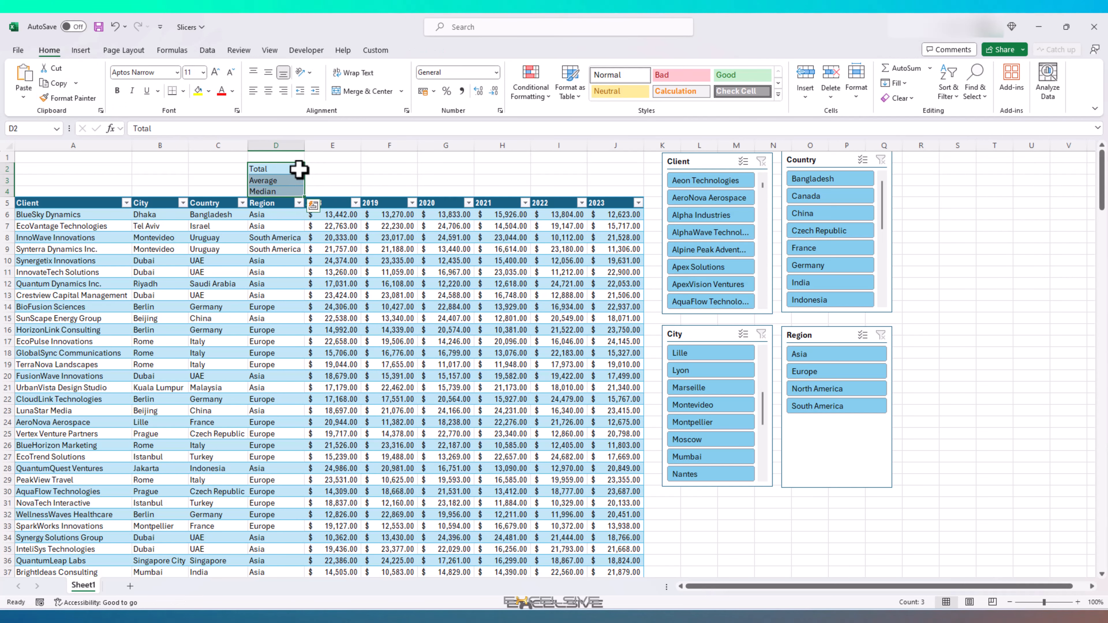
Calculate the total of the table's 2018 column in cell E2 with a SUM formula
click(316, 169)
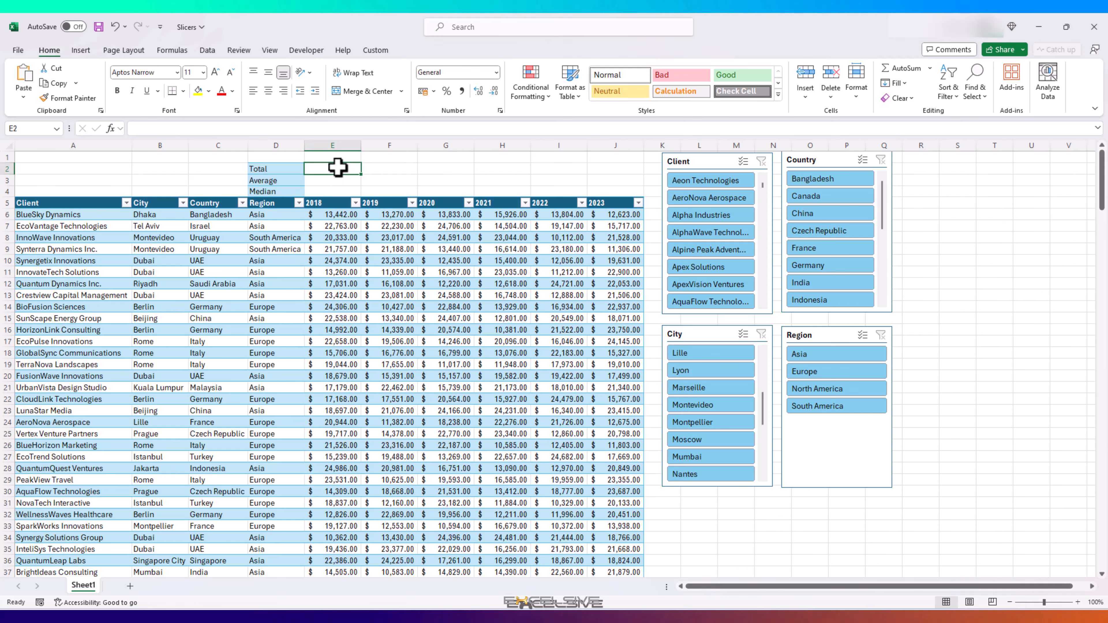
text(=SUM)
key(Tab)
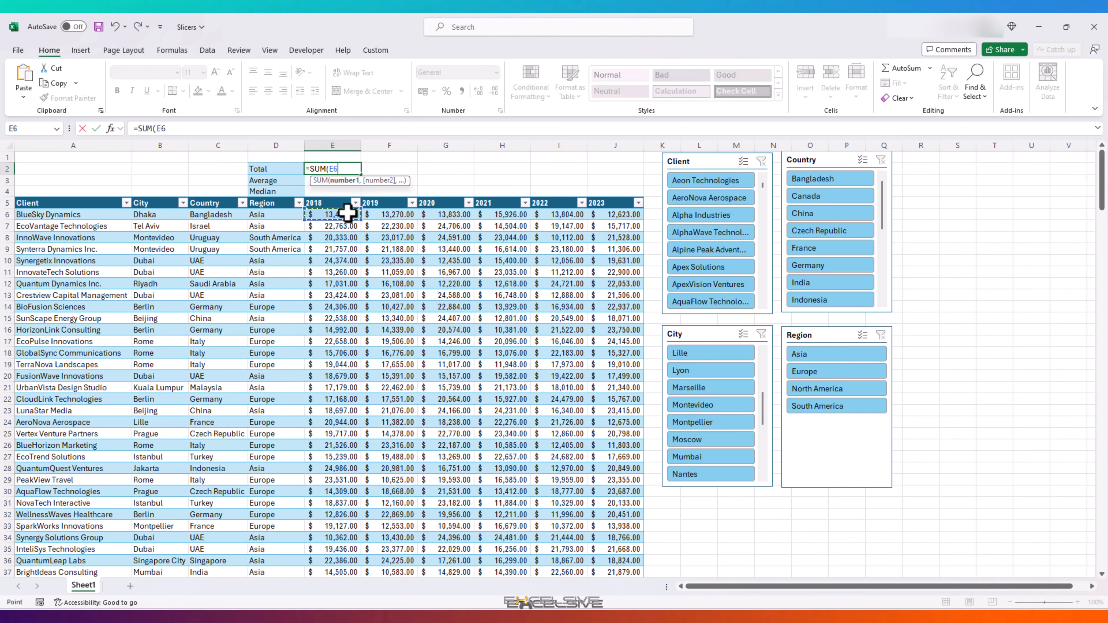
key(ctrl+shift+Down)
key(Return)
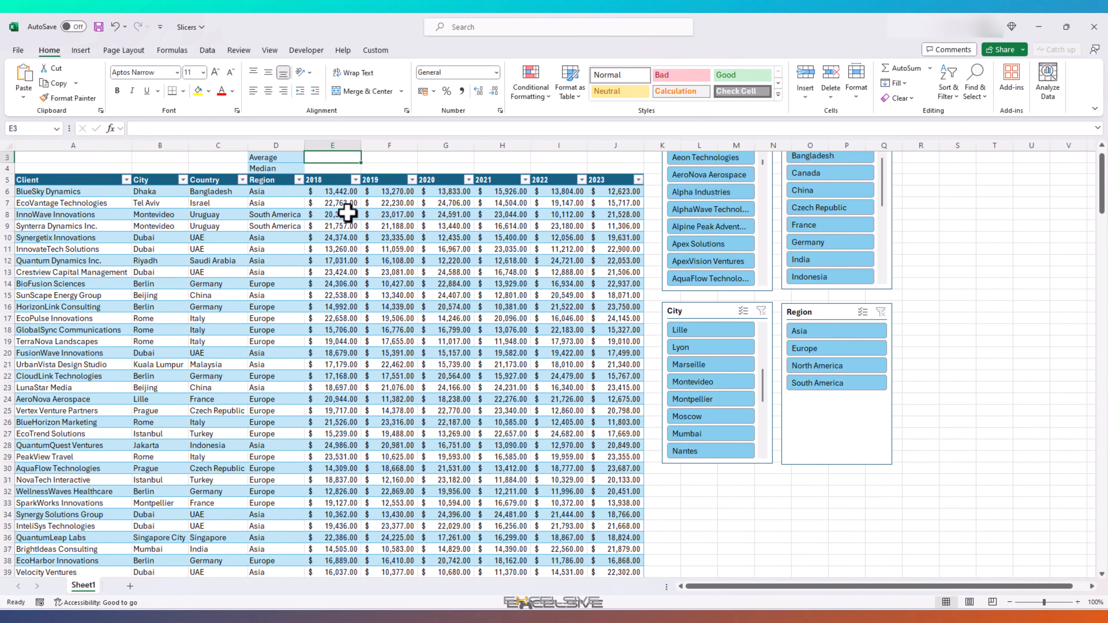
Select the 2018 total in cell E2 and filter the table to the region Europe
key(Up)
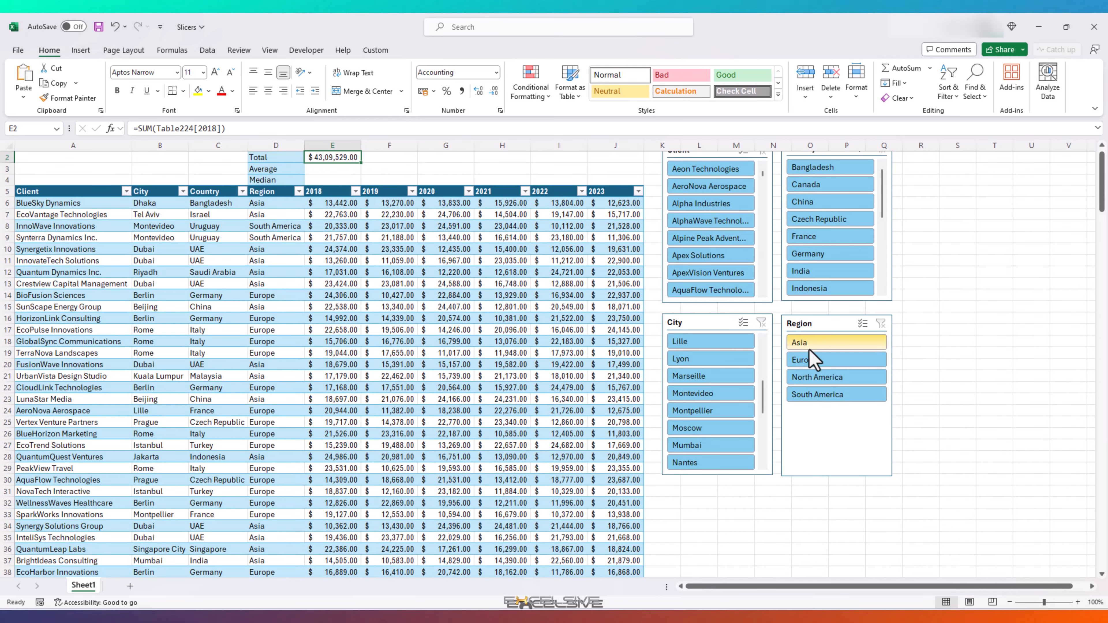
click(816, 360)
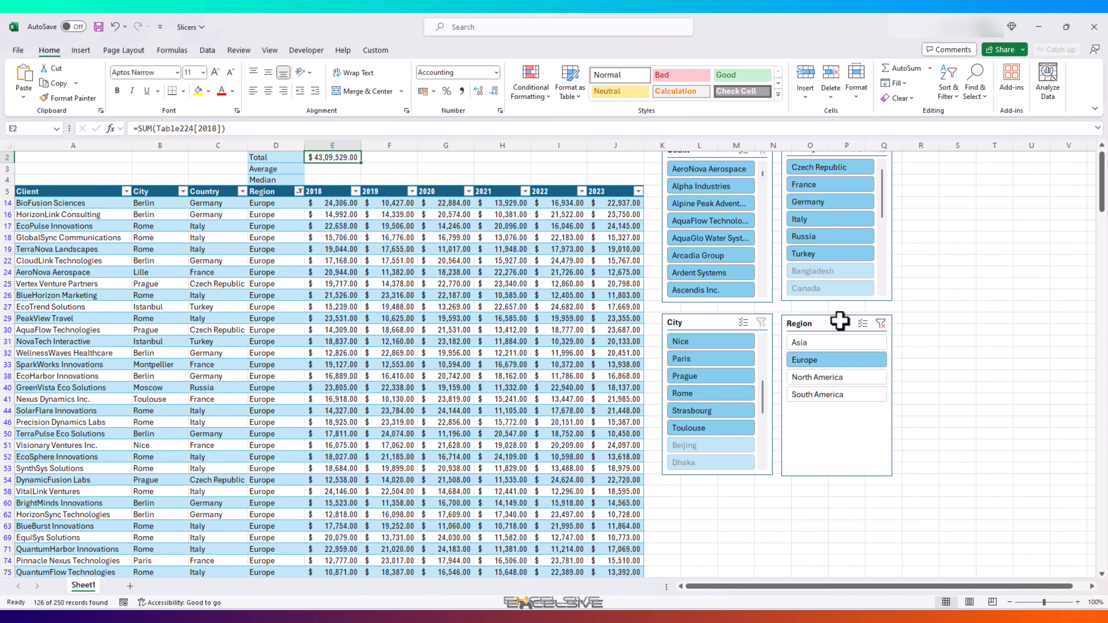
Clear the Region slicer filter and add a total row to the client table
click(877, 327)
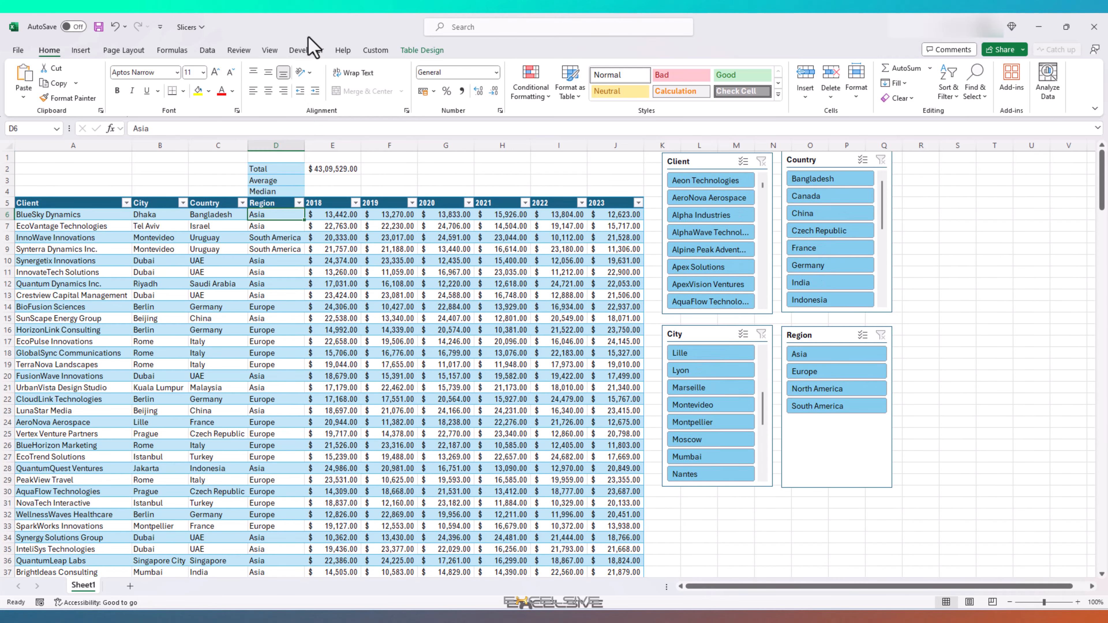
click(421, 49)
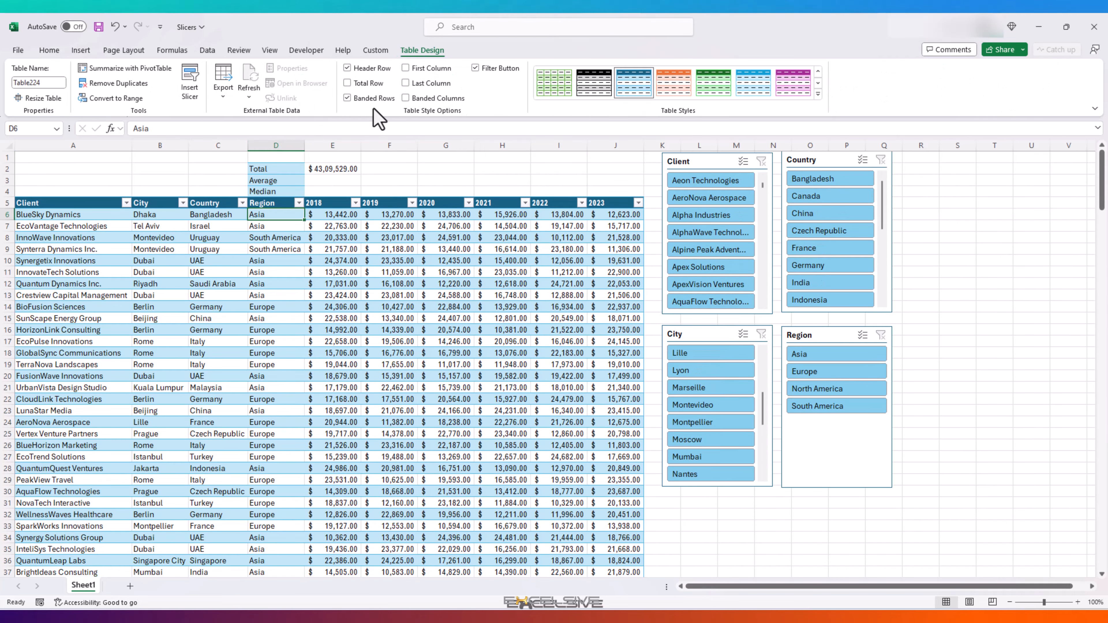
click(373, 87)
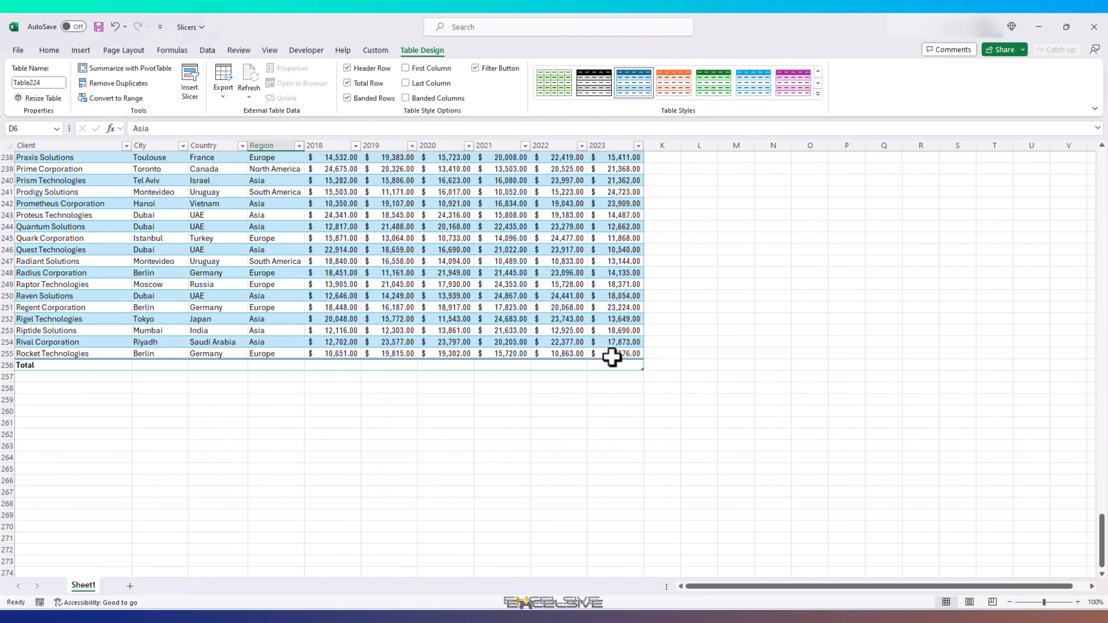
Set the total row's 2018 cell to calculate the Sum of its column
click(624, 366)
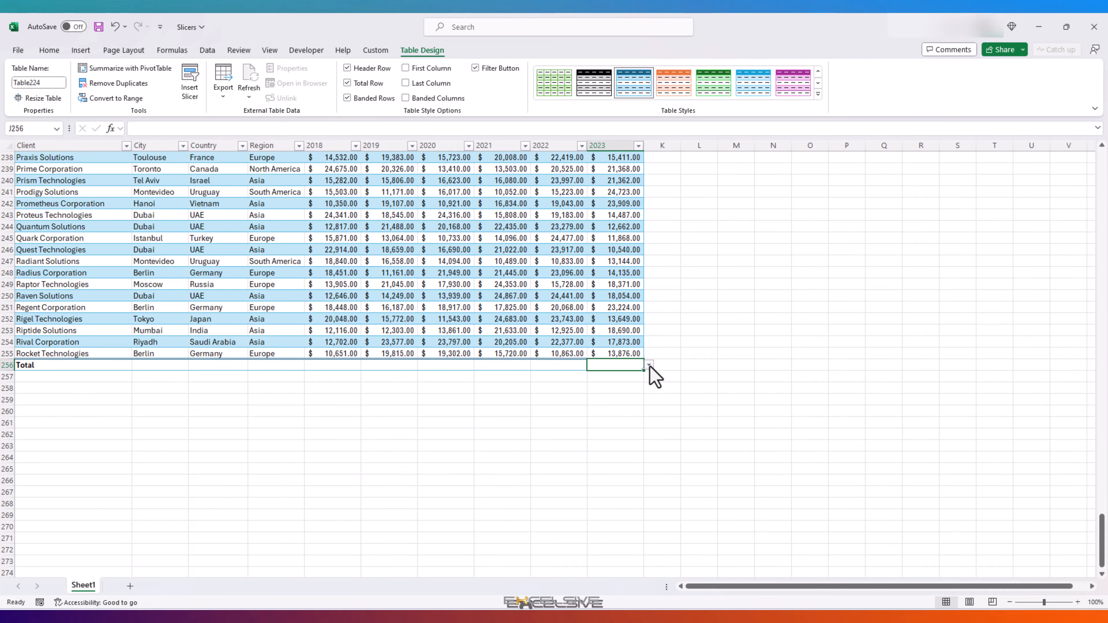
click(358, 366)
click(366, 365)
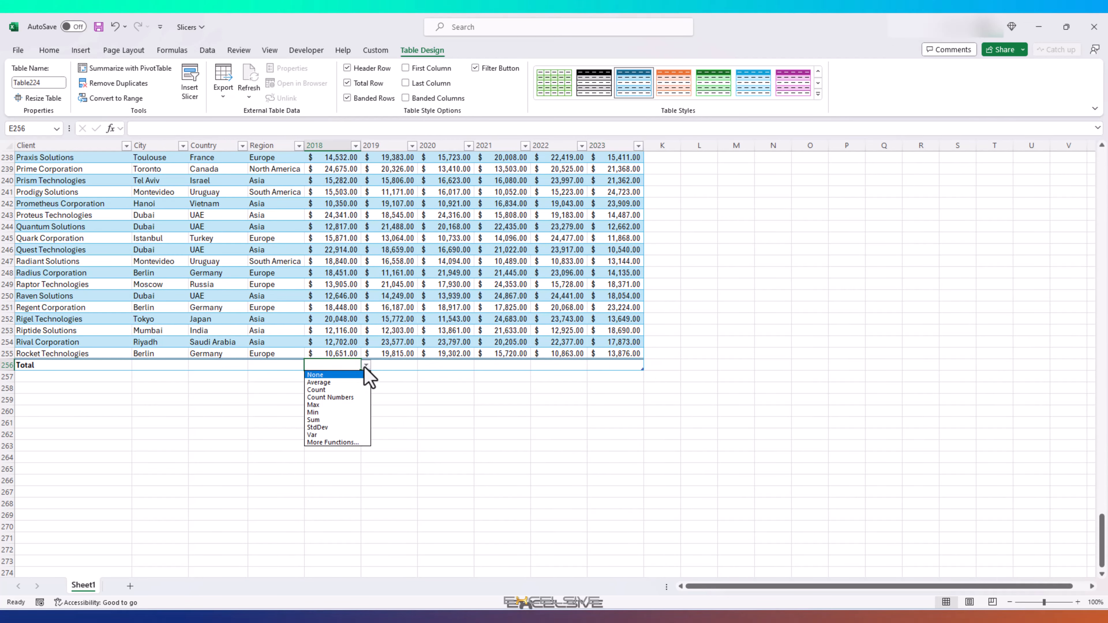
click(354, 420)
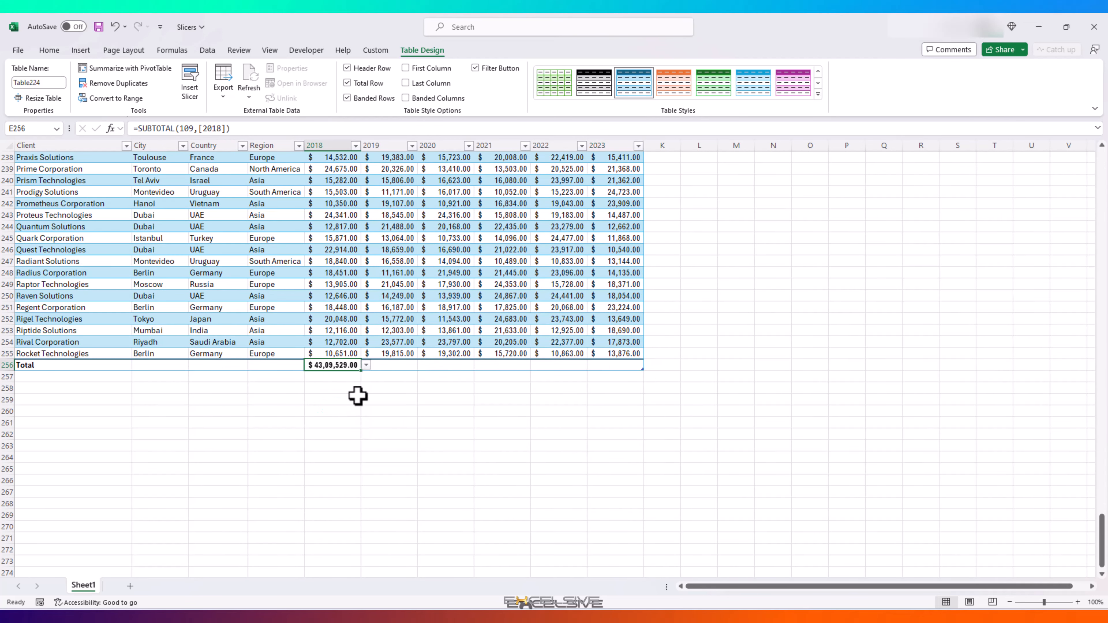
Filter the table to the region Europe, the country Italy and the city Rome with the slicers
scroll(367, 251, up, 20)
scroll(367, 252, up, 20)
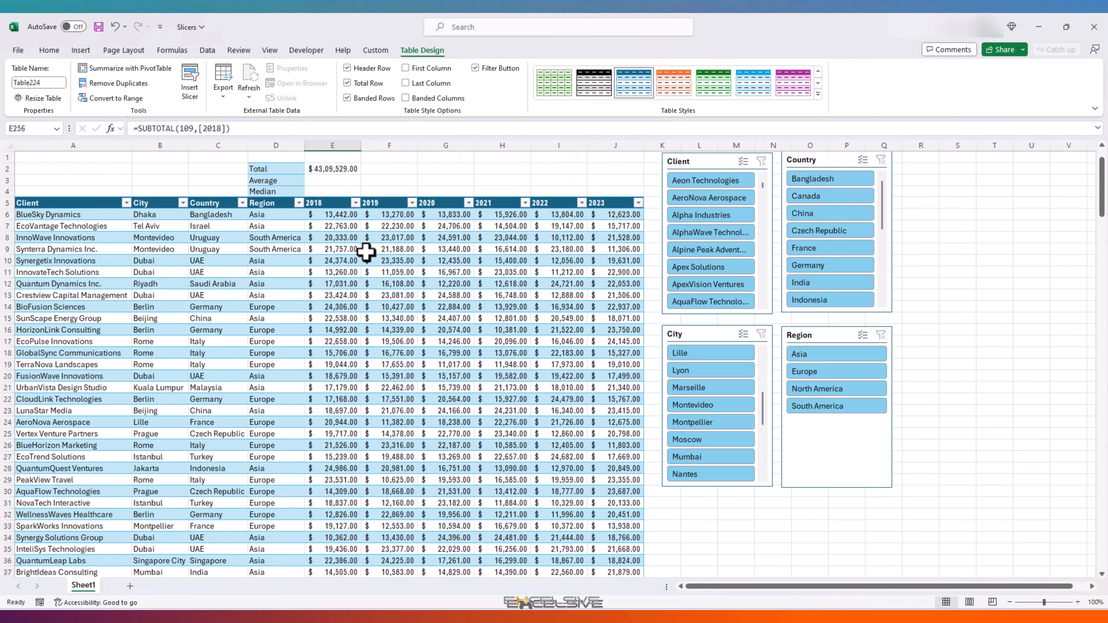
click(792, 371)
click(820, 230)
scroll(762, 409, up, 5)
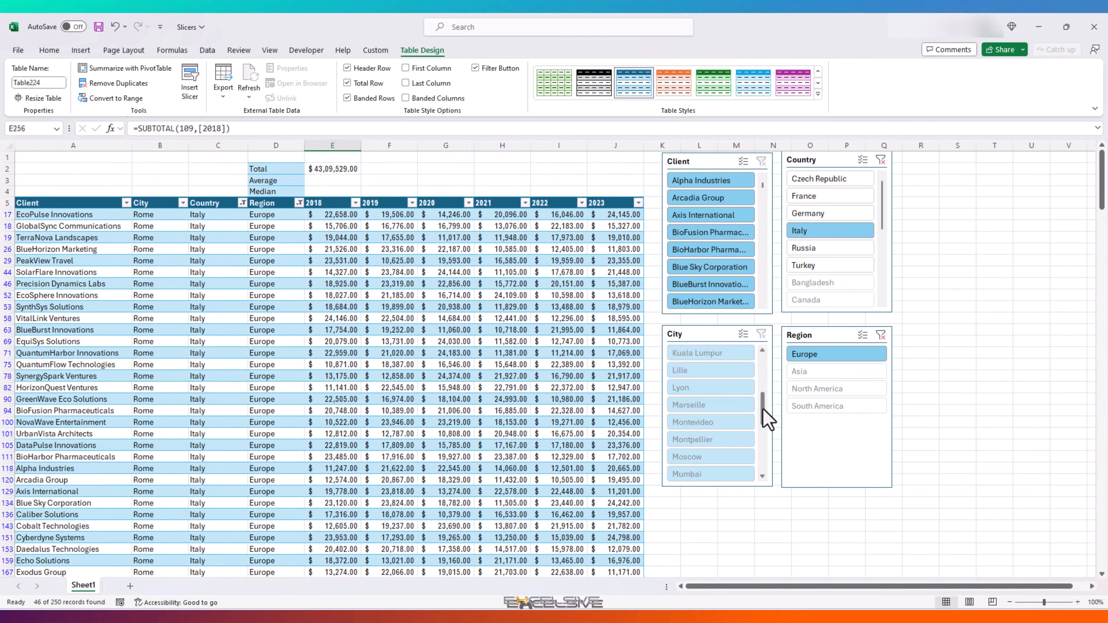
scroll(722, 418, down, 11)
scroll(715, 383, up, 11)
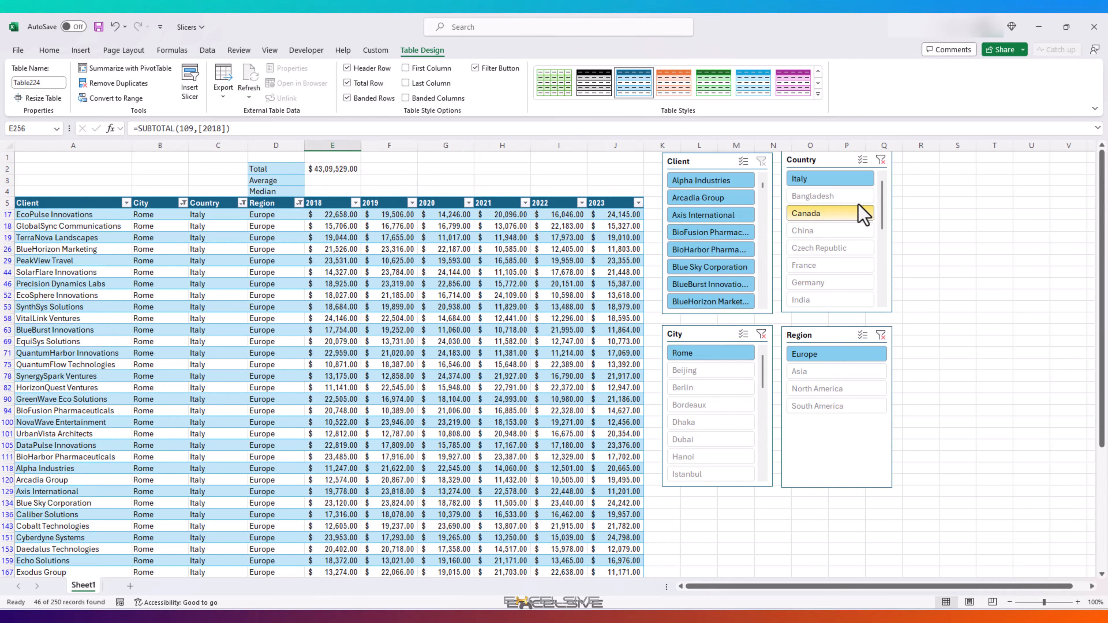
Clear the filters on the Country, Region and City slicers
click(881, 161)
click(880, 335)
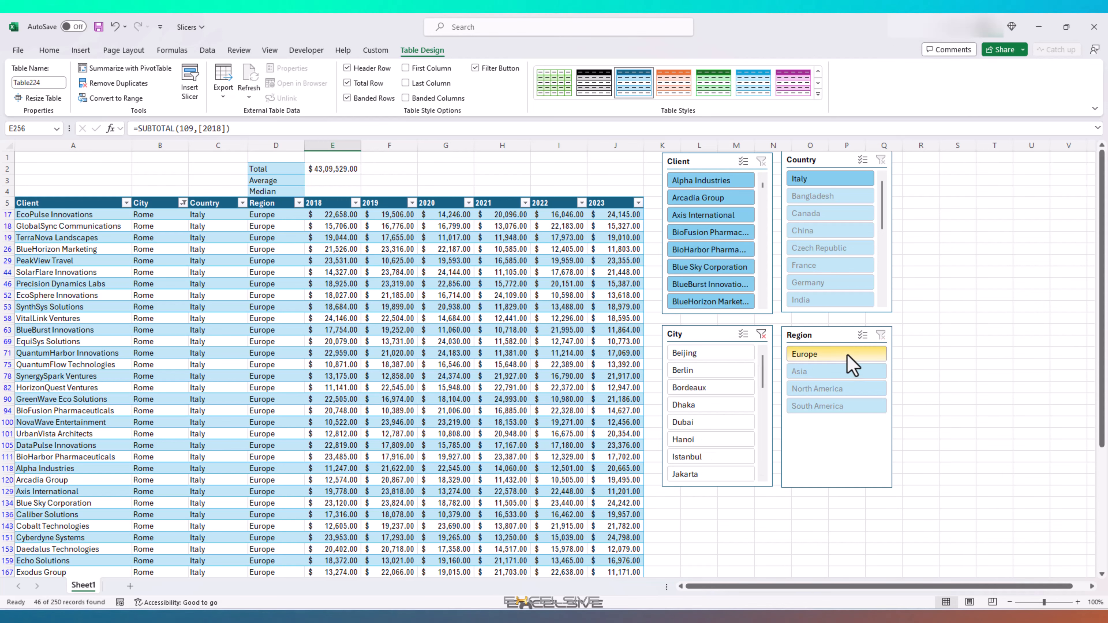
click(761, 334)
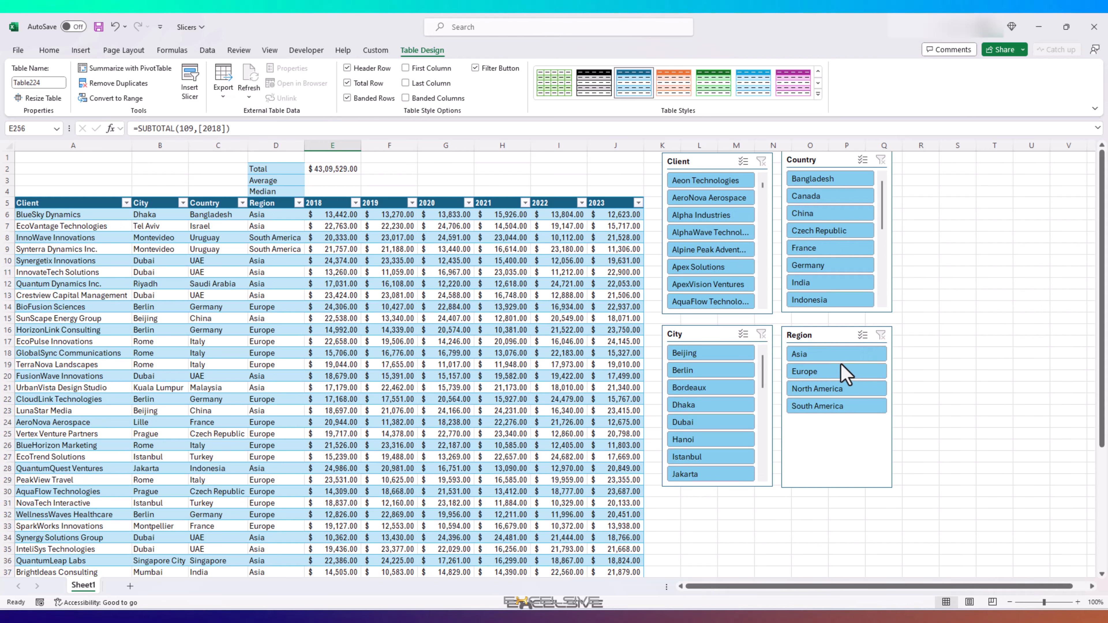
Filter the table to the region Europe, the country France and the city Paris with the slicers
click(837, 373)
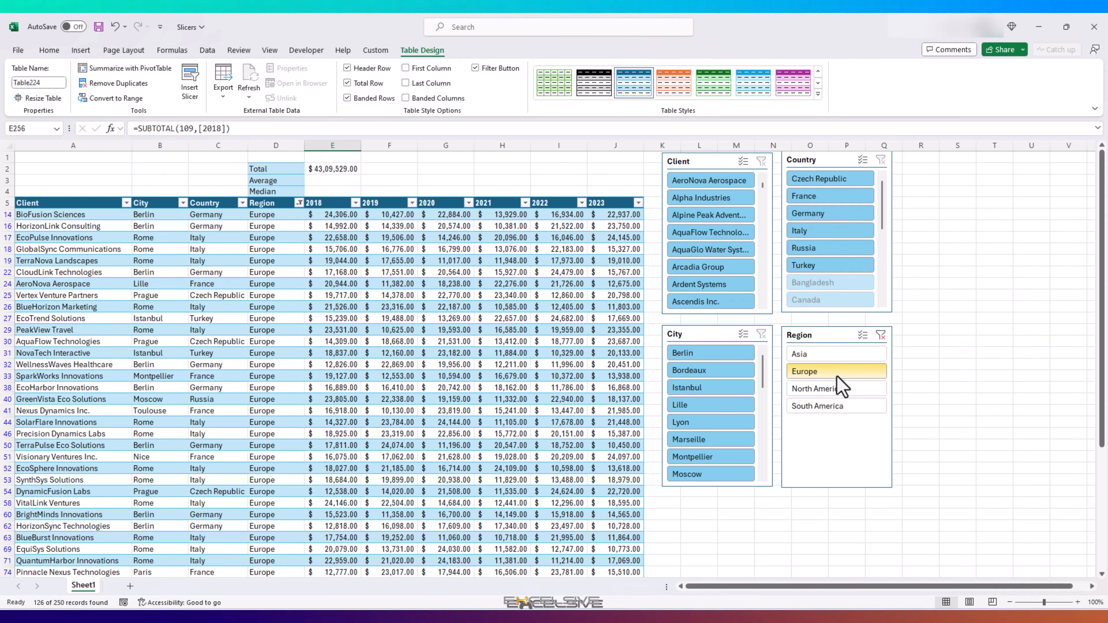
click(818, 198)
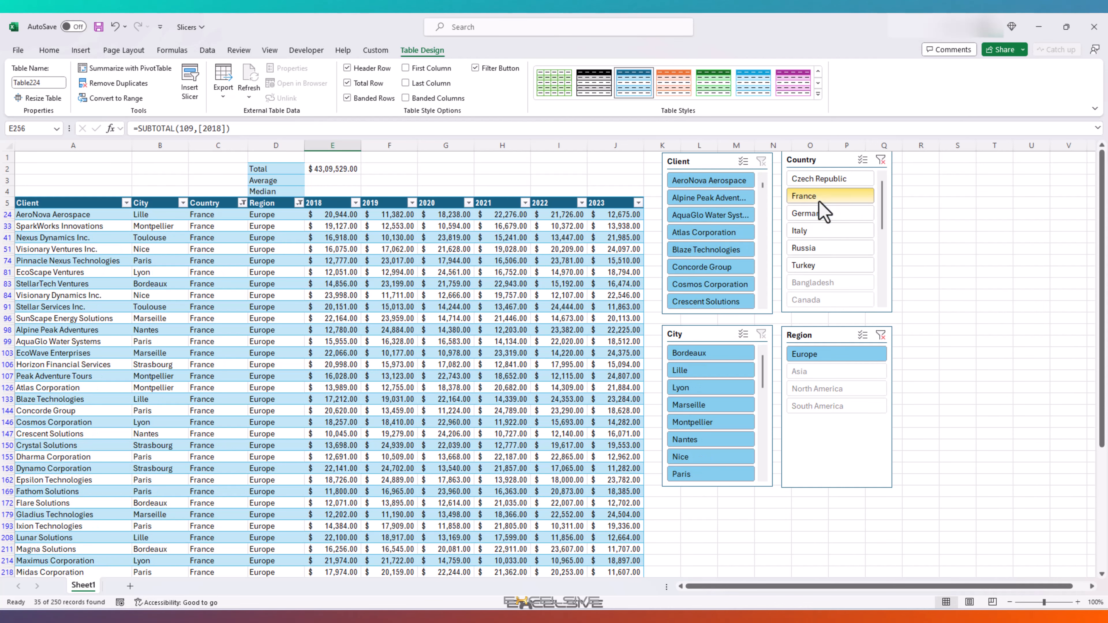
click(715, 475)
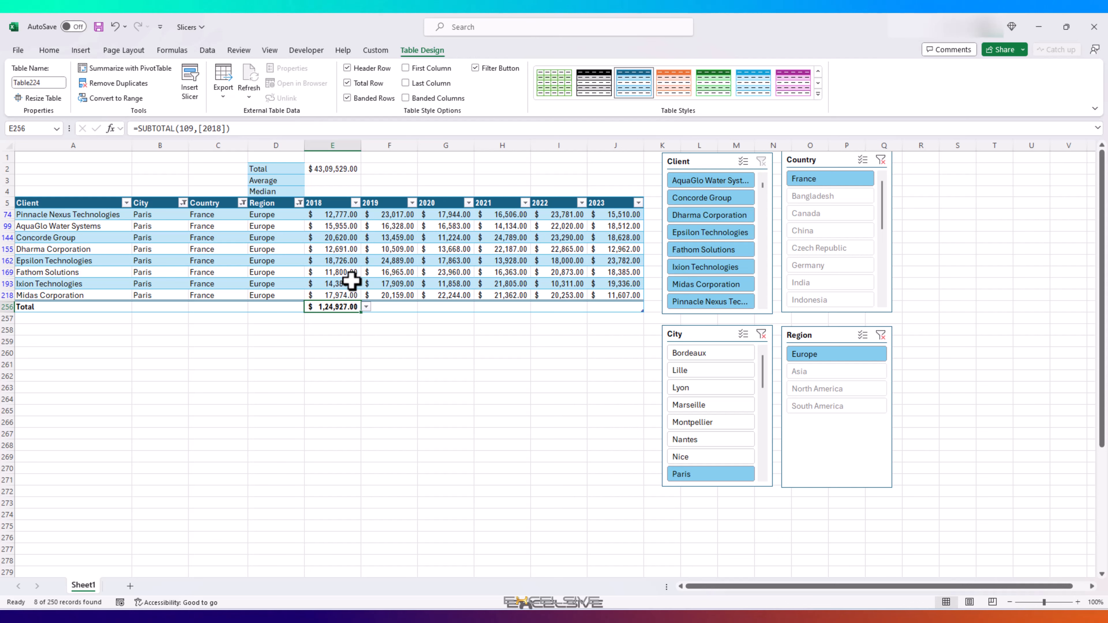
Look through the additional functions offered for the total row's 2018 cell, leaving the cell on Sum
click(365, 308)
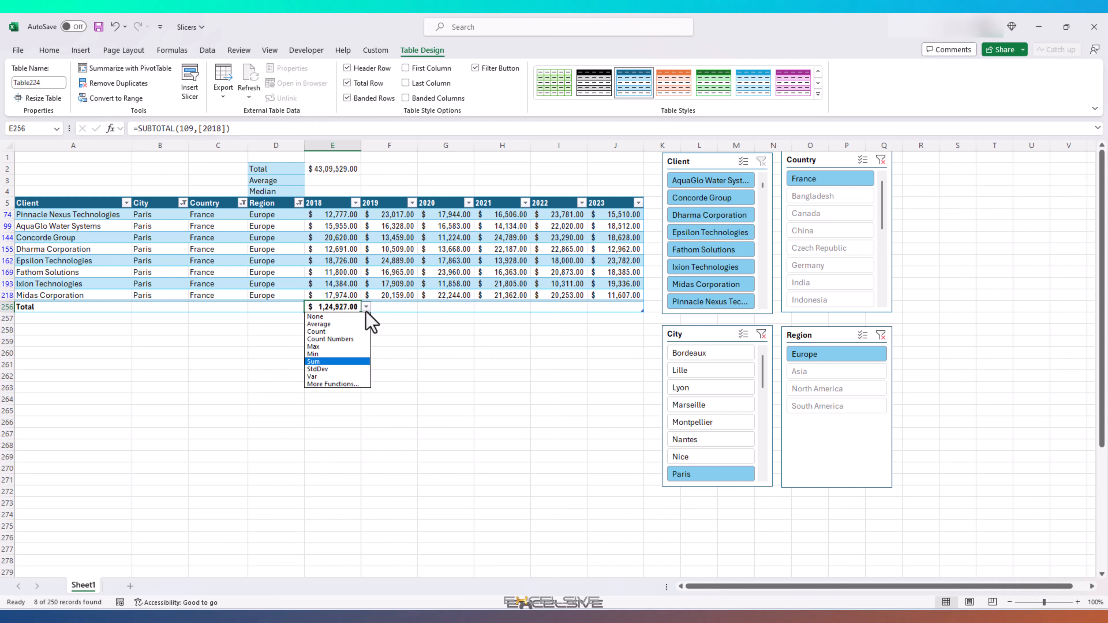
click(349, 384)
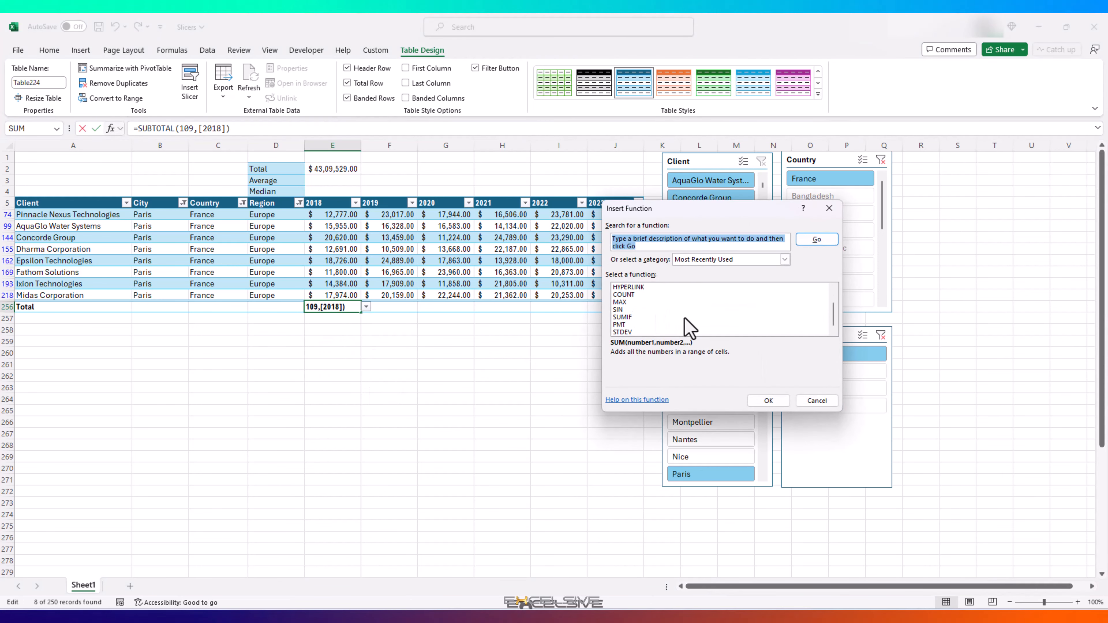
click(816, 401)
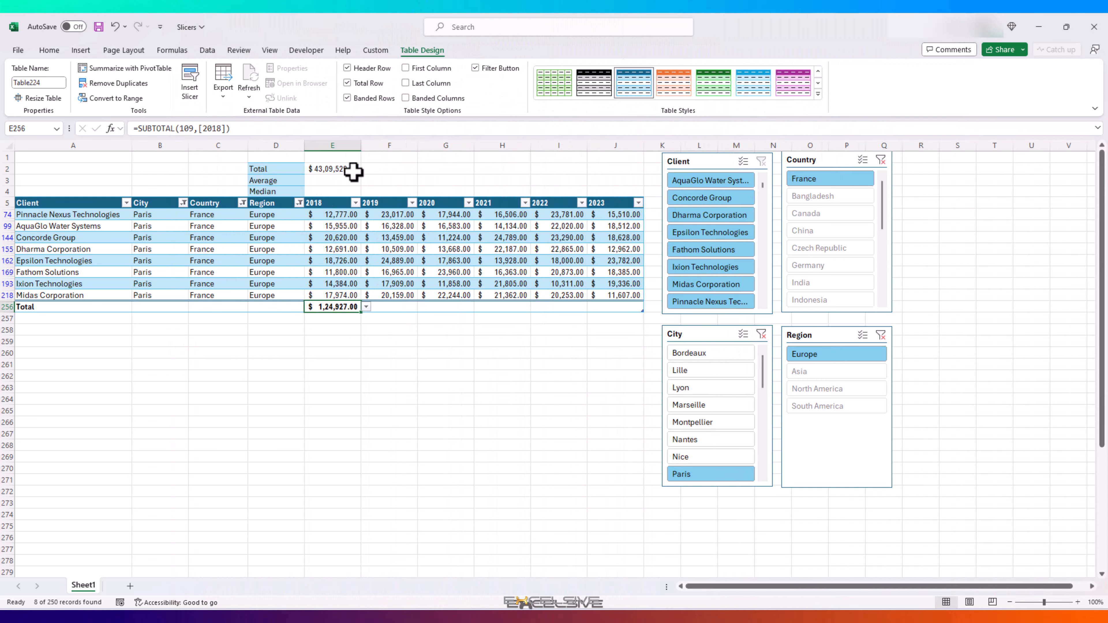
Replace the formula in cell E2 with a reference to the total row's 2018 cell, keeping the table filtered to Paris
click(355, 168)
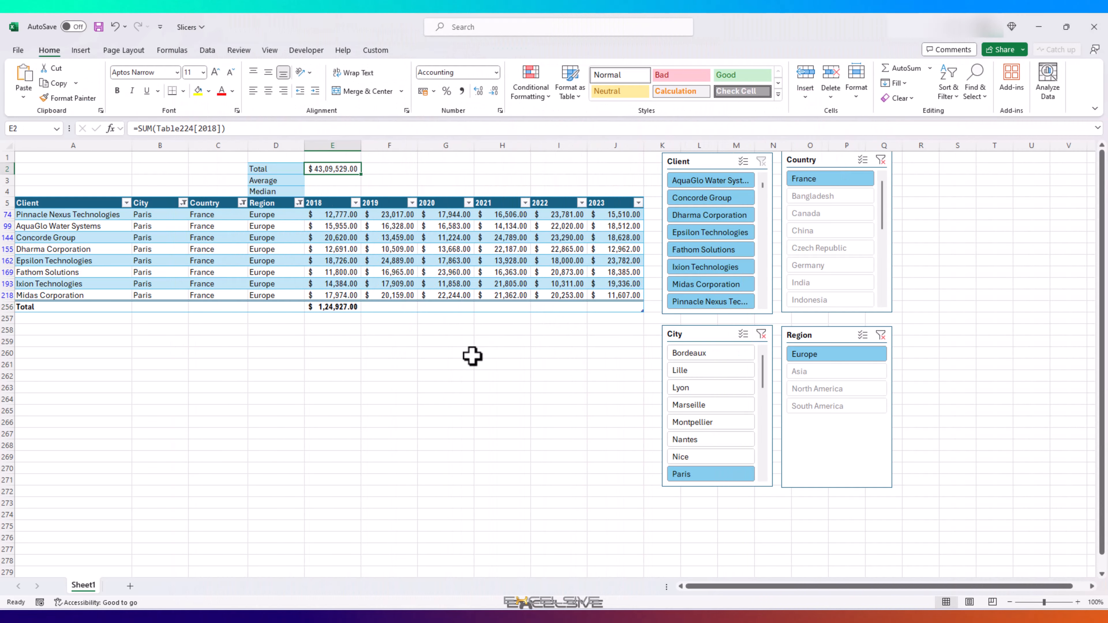
text(=)
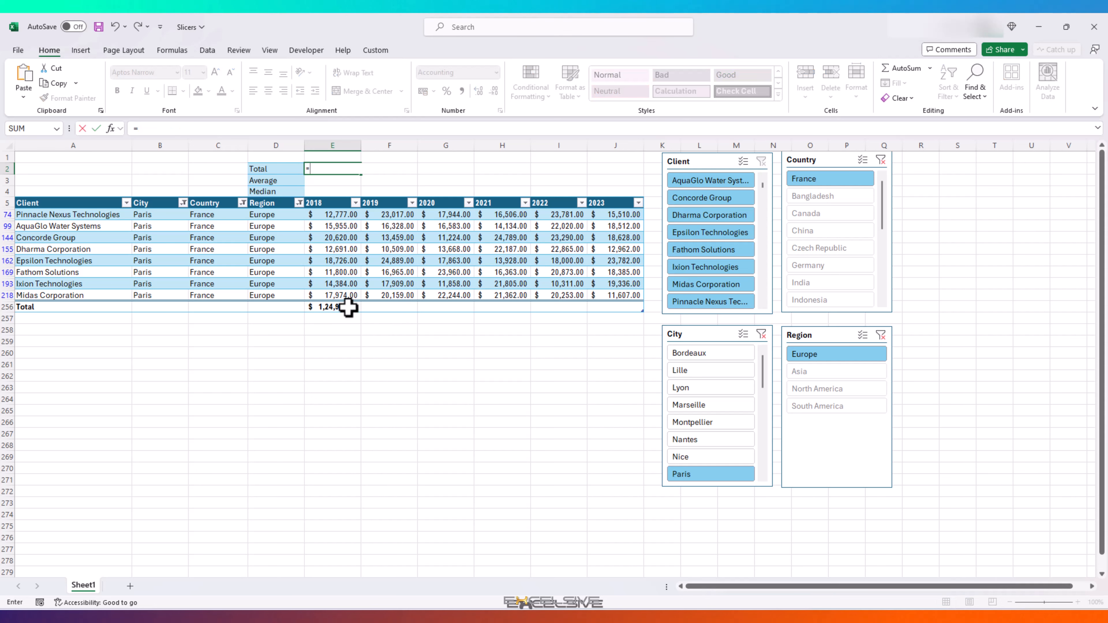
key(Return)
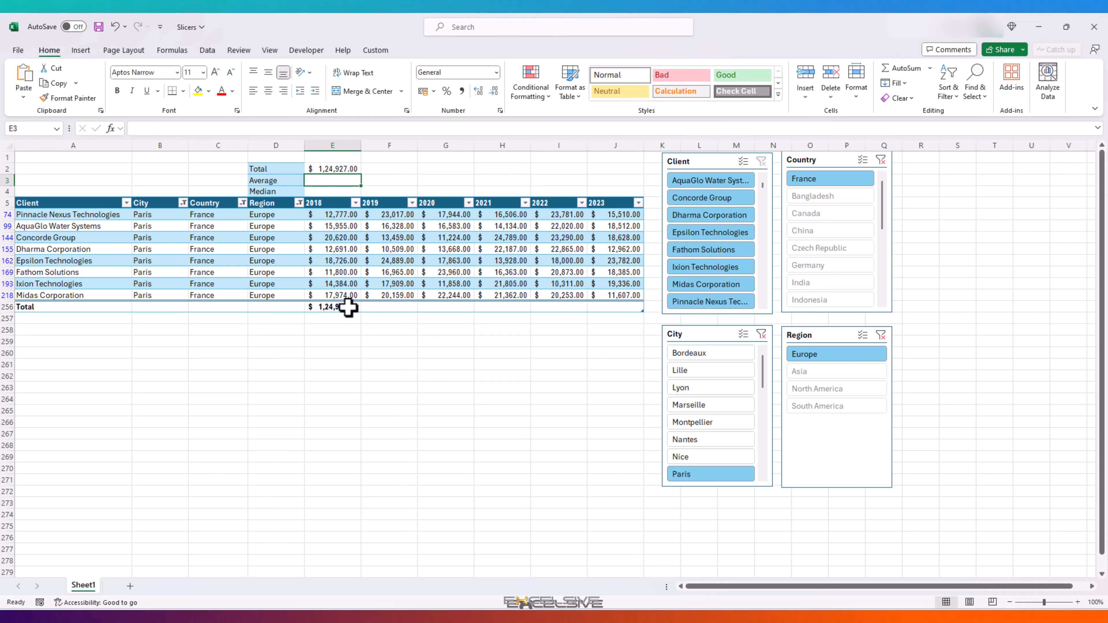
click(344, 169)
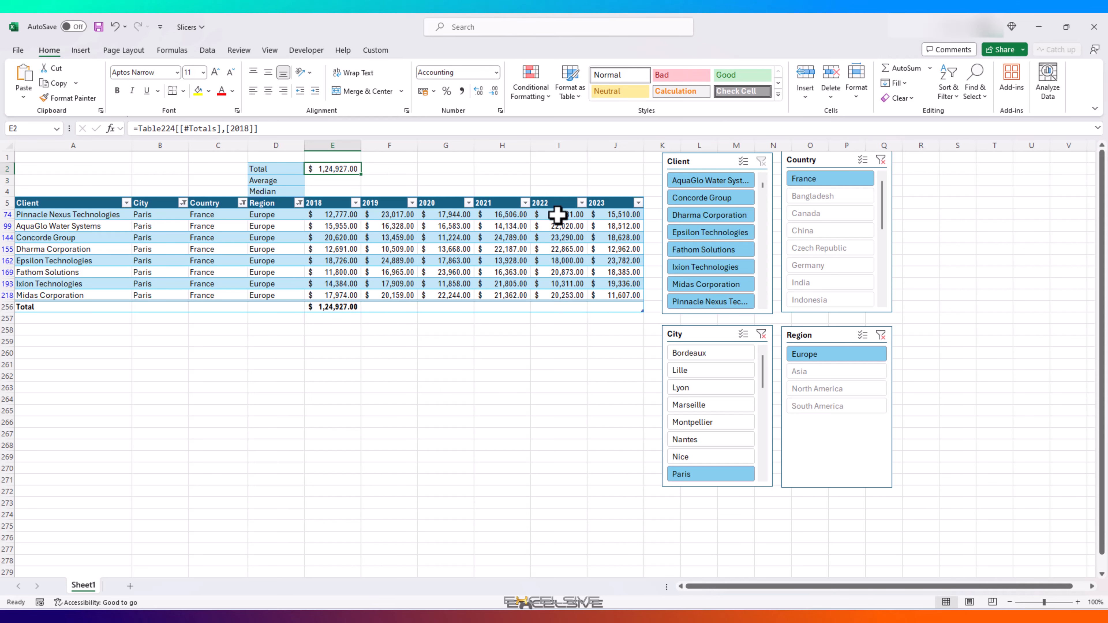
click(725, 466)
click(725, 475)
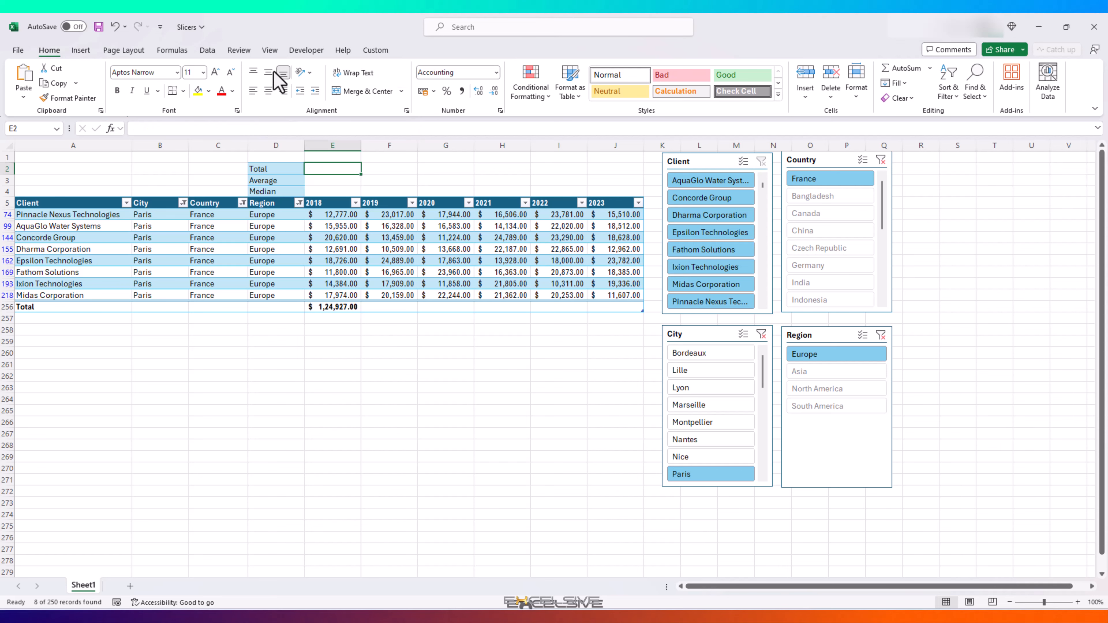
Remove the total row from the client table
click(335, 215)
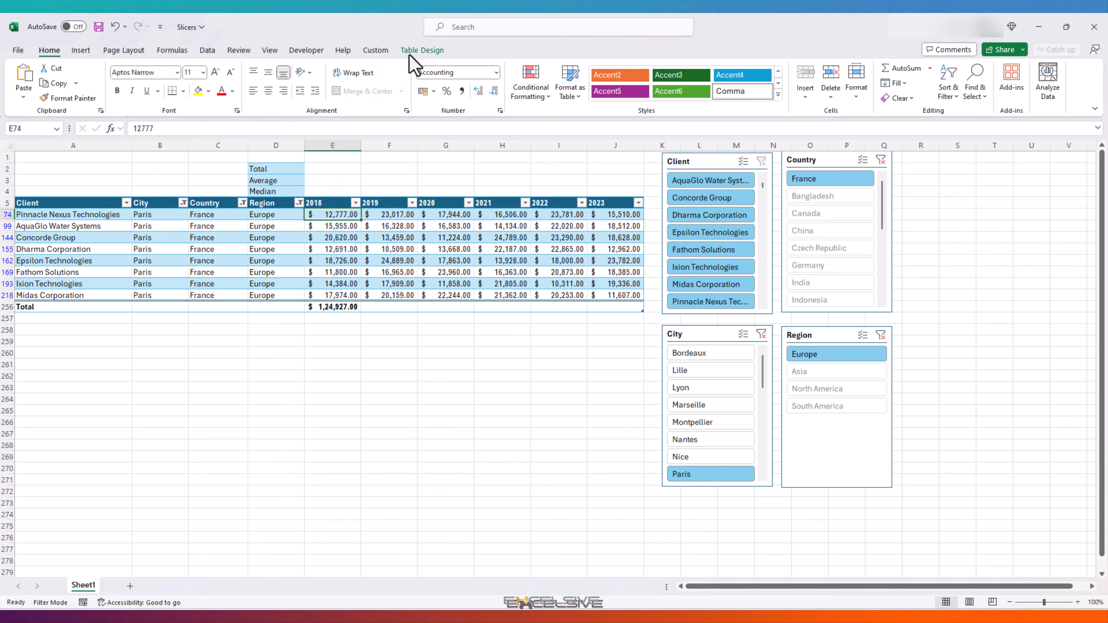
click(422, 50)
click(366, 84)
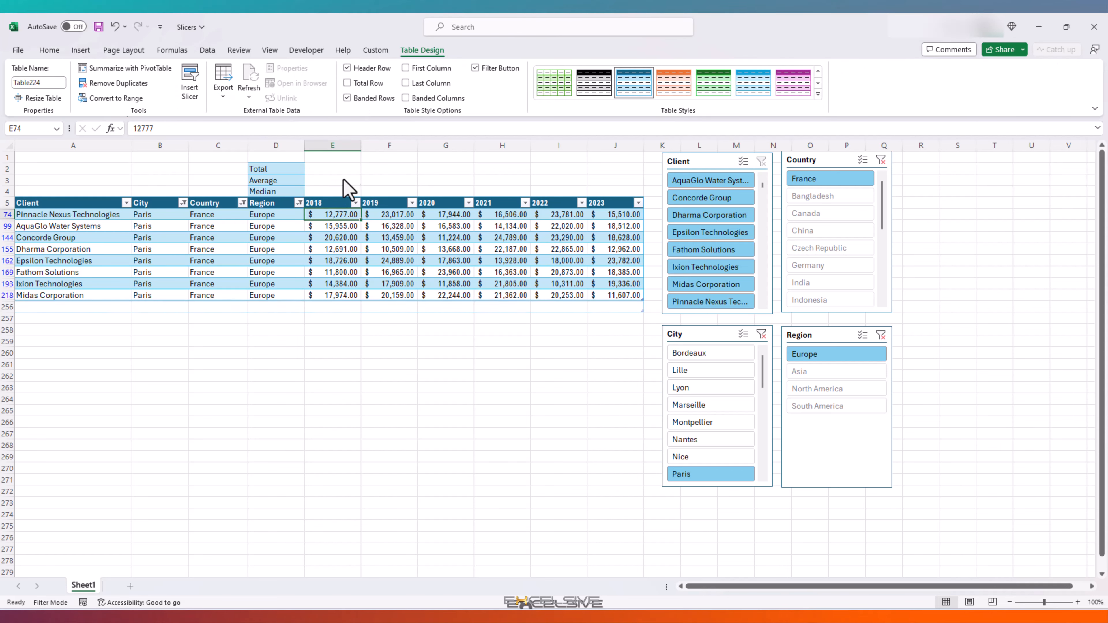
Select cell E2 and clear the City, Region and Country slicer filters to show the whole table
click(315, 170)
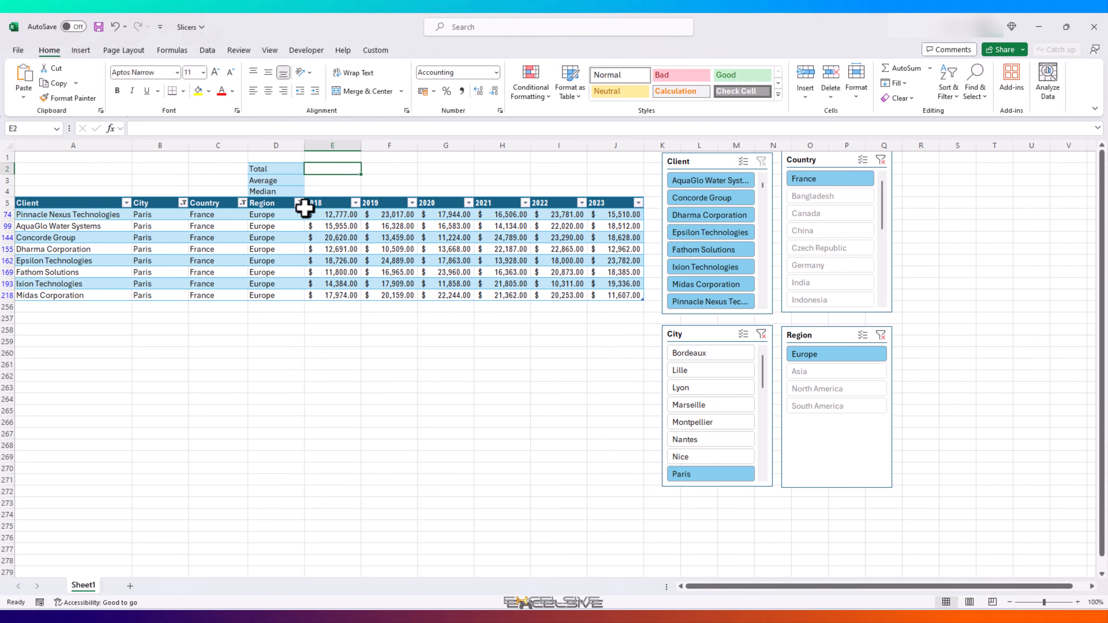
click(762, 334)
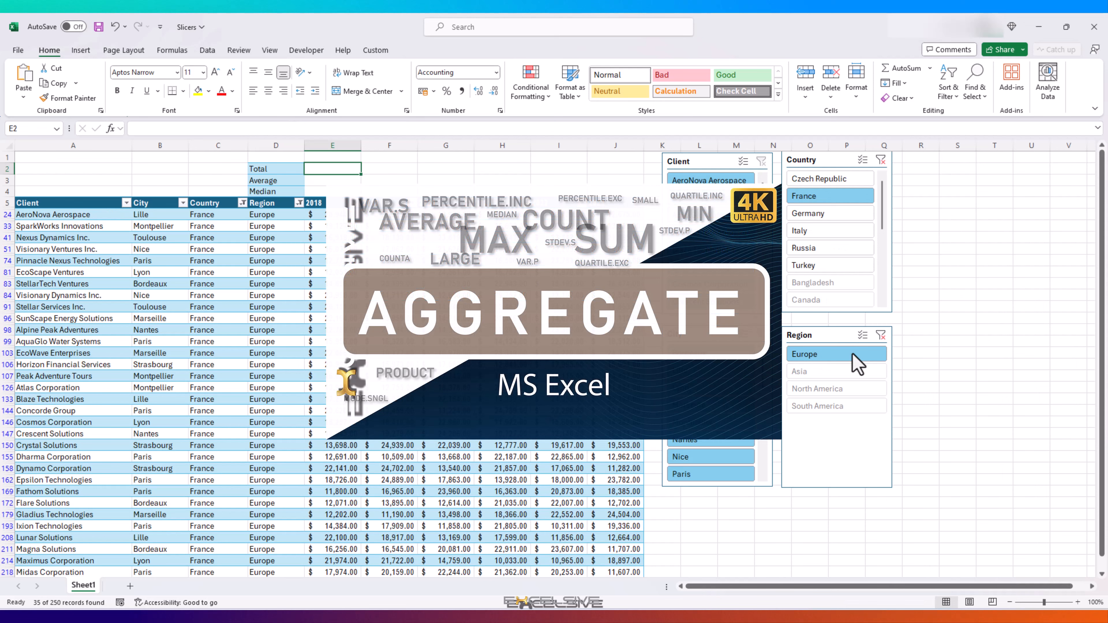
click(881, 335)
click(881, 161)
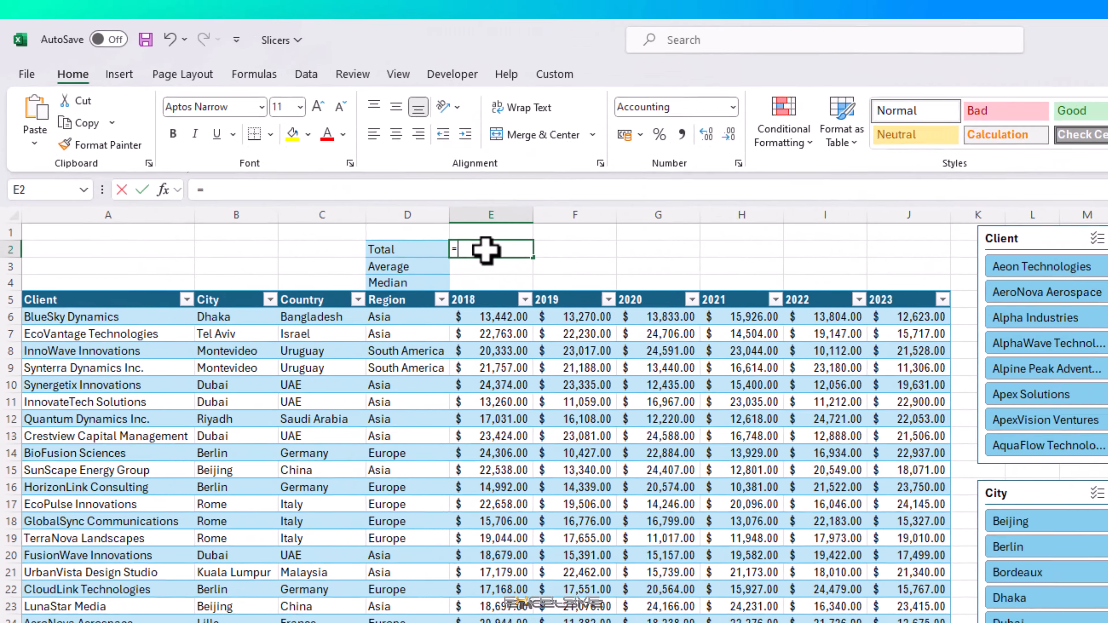
Start an AGGREGATE formula in cell E2 with function number 9 (SUM)
text(=agg)
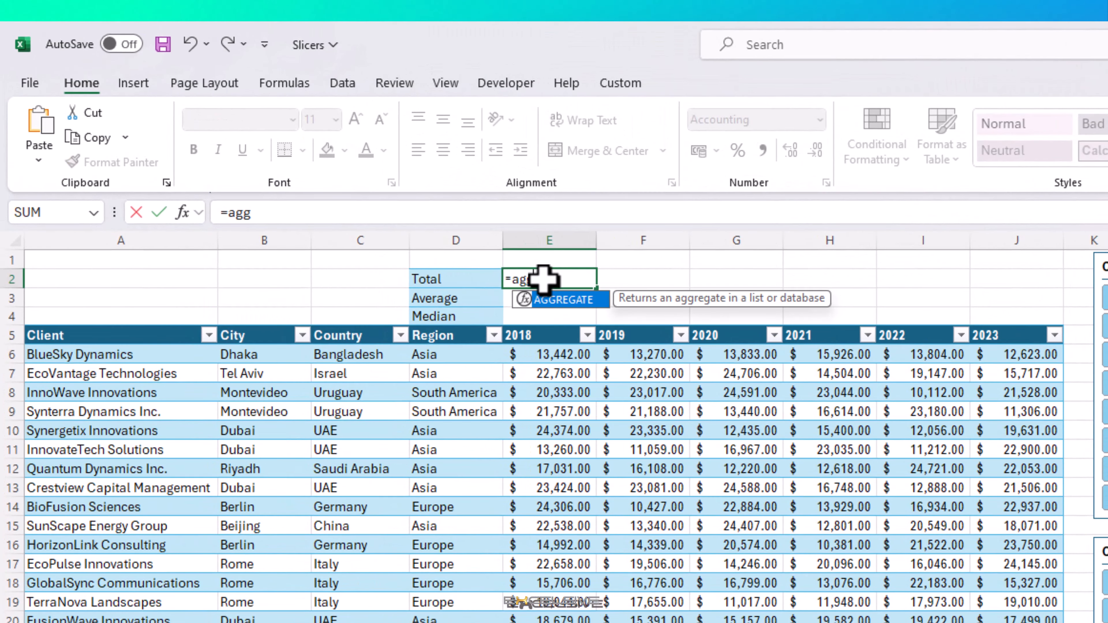
key(Tab)
key(Down)
key(Down)
key(Down)
key(Down)
key(Down)
key(Down)
key(Down)
key(Down)
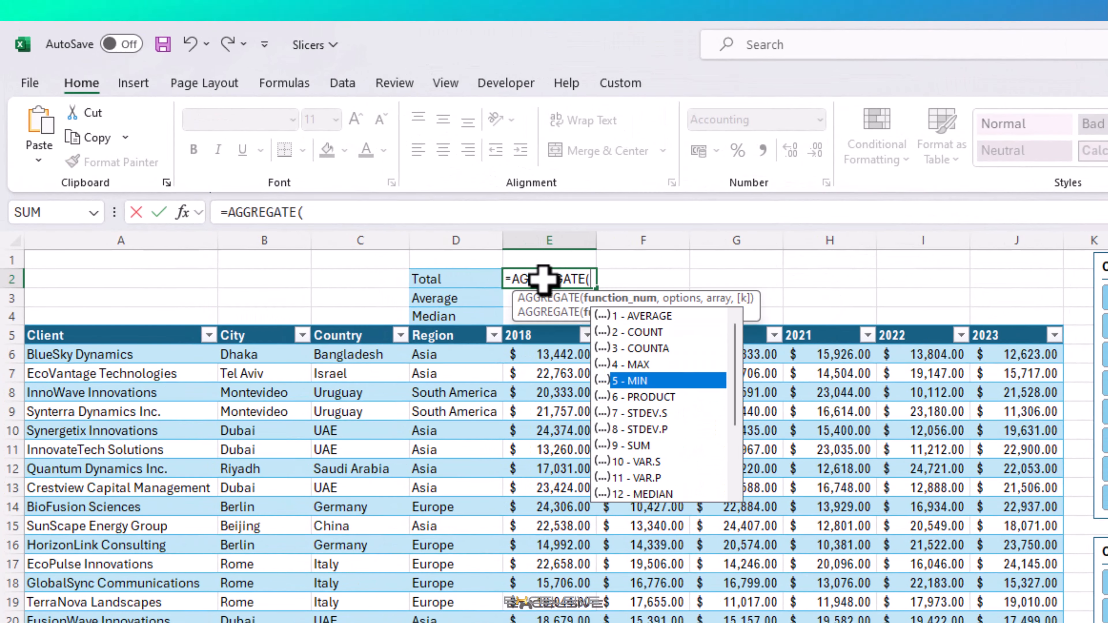
key(Tab)
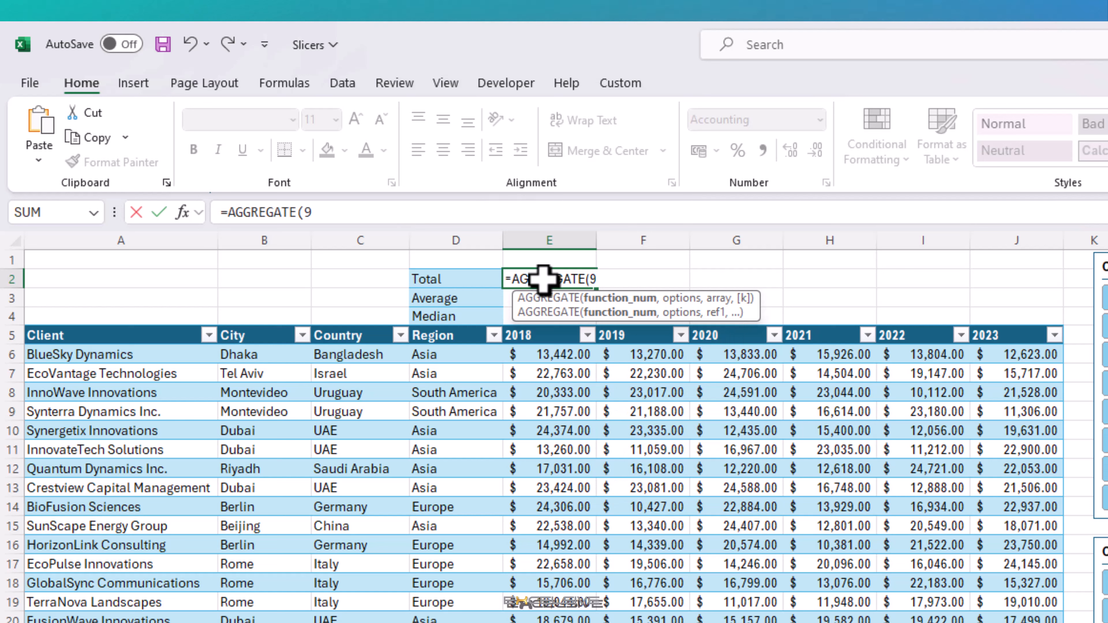
Complete the E2 AGGREGATE formula with option 3 (ignore hidden rows, errors, nested SUBTOTAL and AGGREGATE) and the table's 2018 column
text(,)
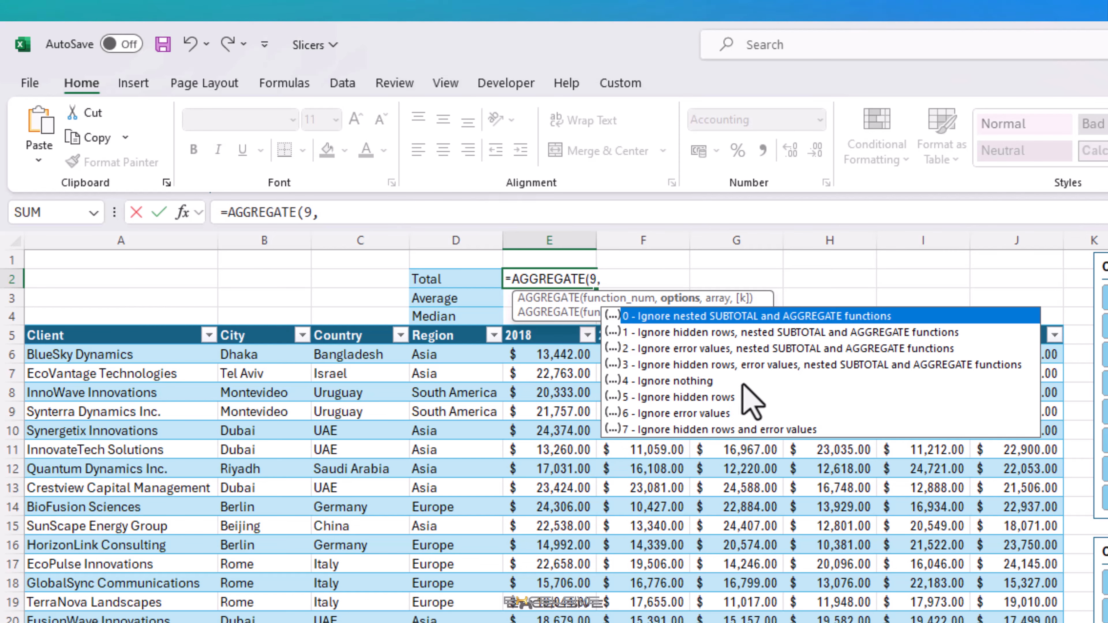
click(758, 365)
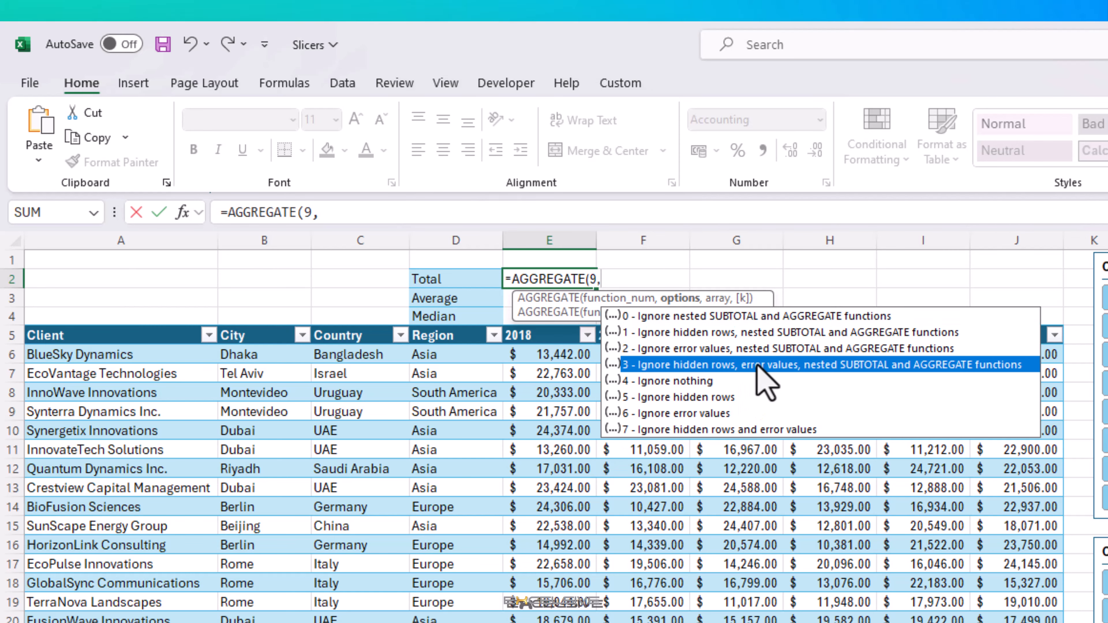
double_click(758, 365)
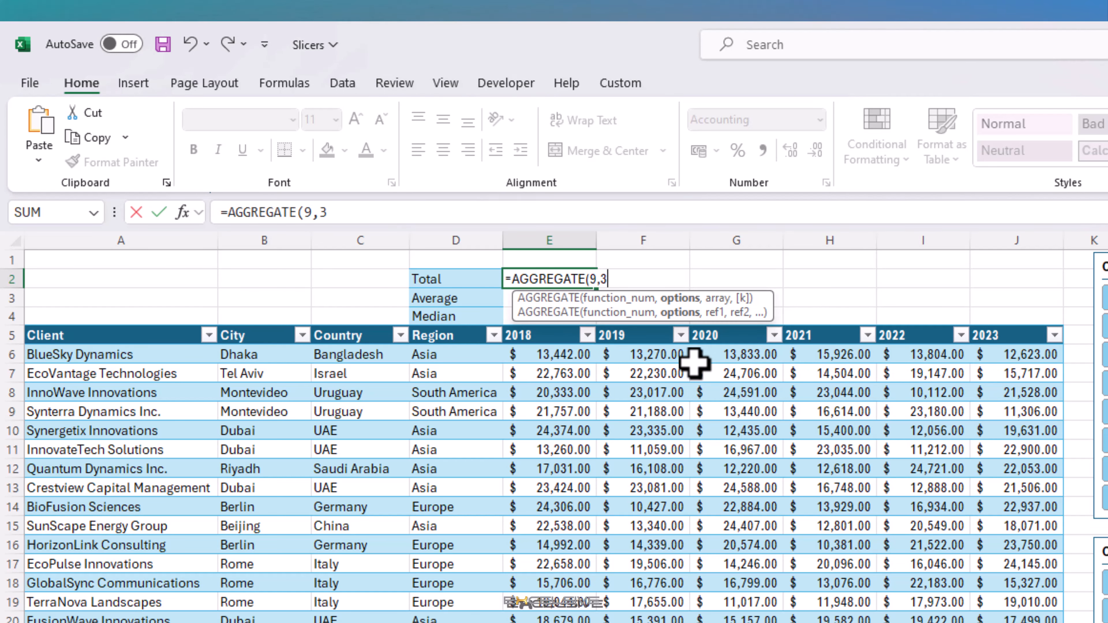
text(,)
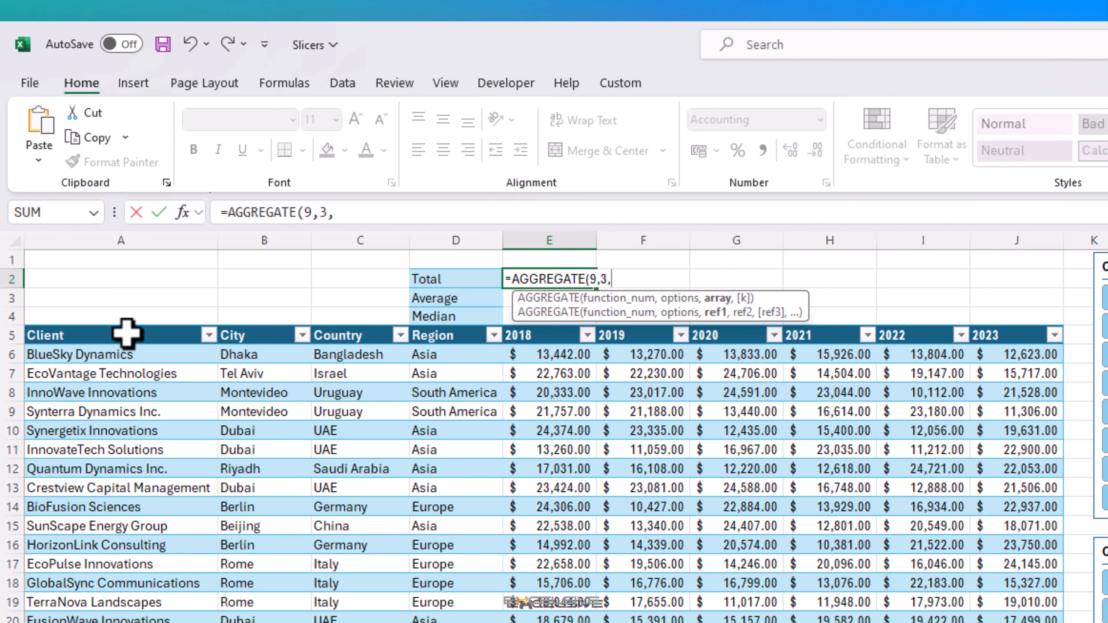
click(580, 349)
scroll(579, 349, down, 20)
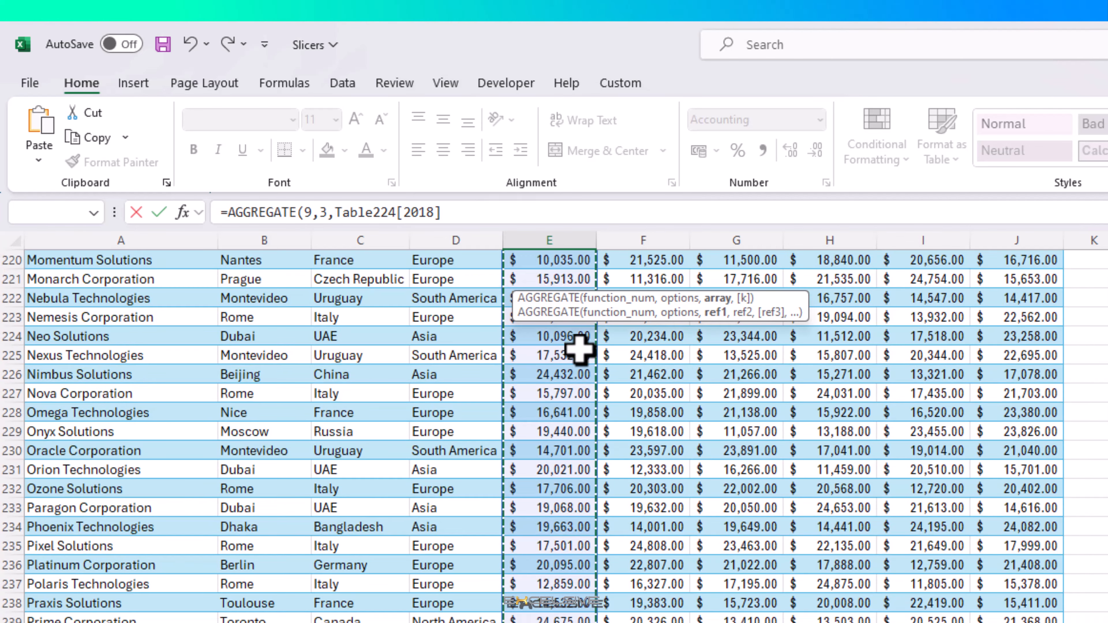
scroll(579, 349, up, 20)
key(ctrl+Return)
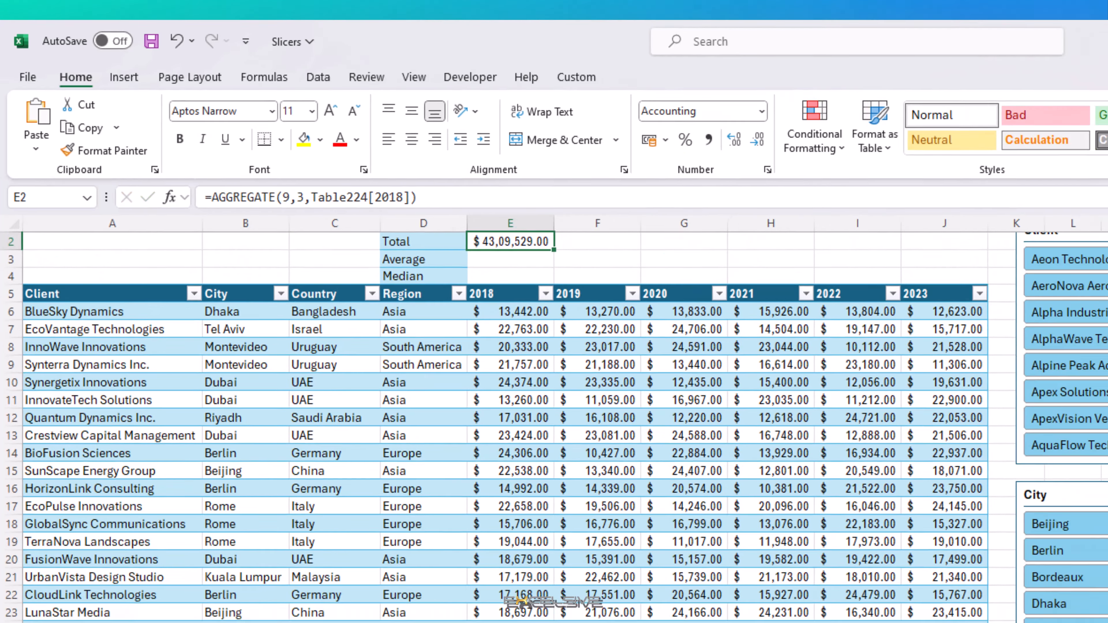
Filter the table to the Europe region to test the 2018 total, and clear the Region filter again
click(858, 381)
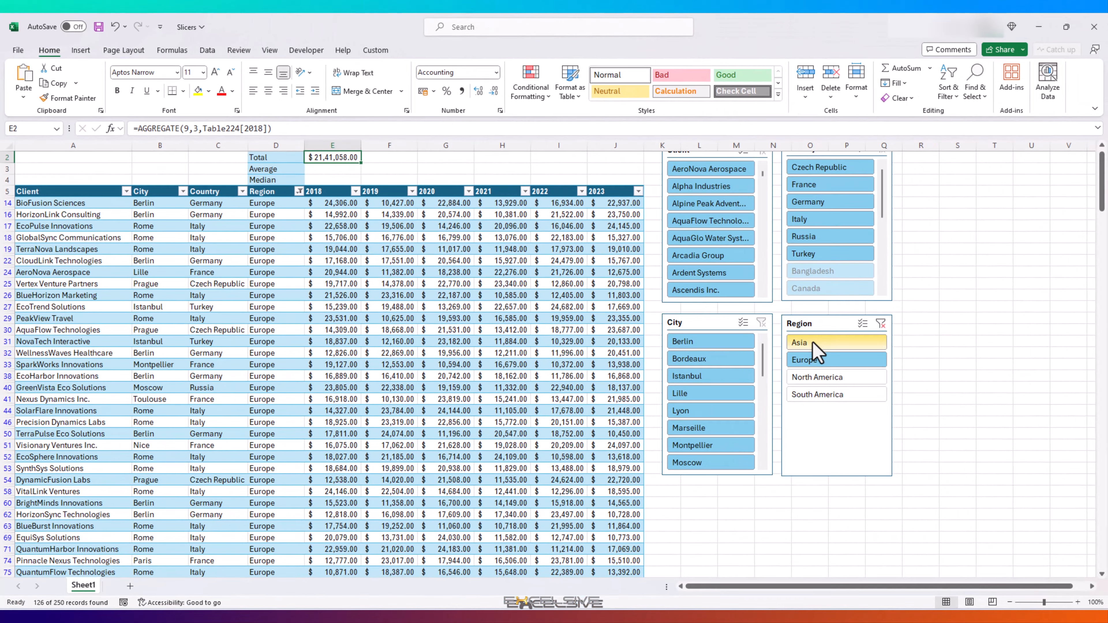
click(881, 323)
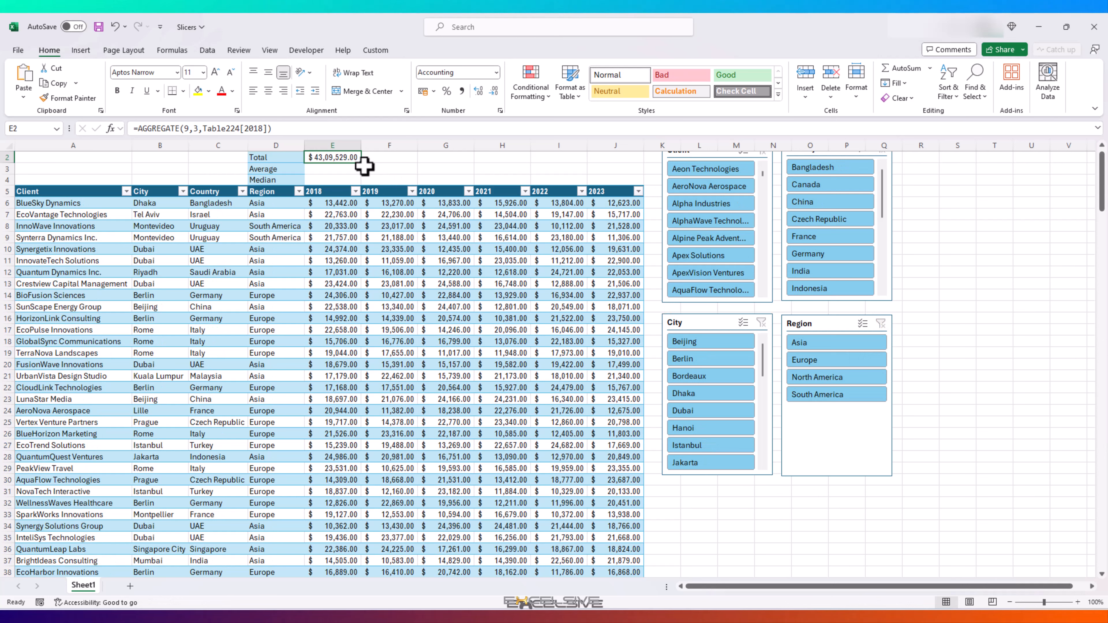
Fill the total formula from E2 across to J2 so every year from 2018 to 2023 has a total
drag(571, 163, 630, 164)
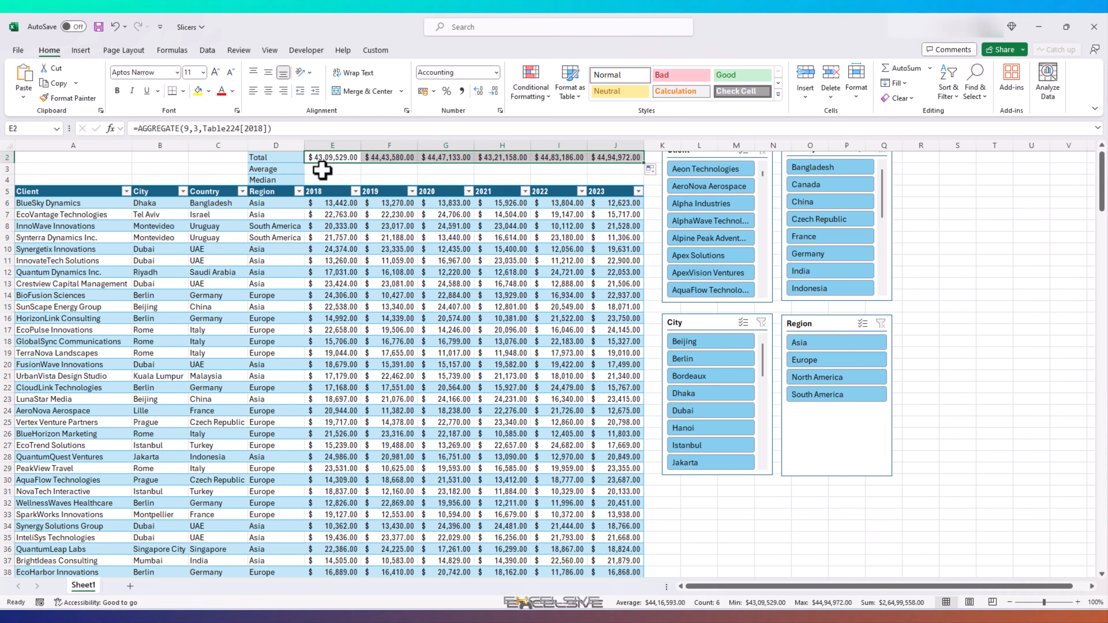
scroll(467, 186, up, 1)
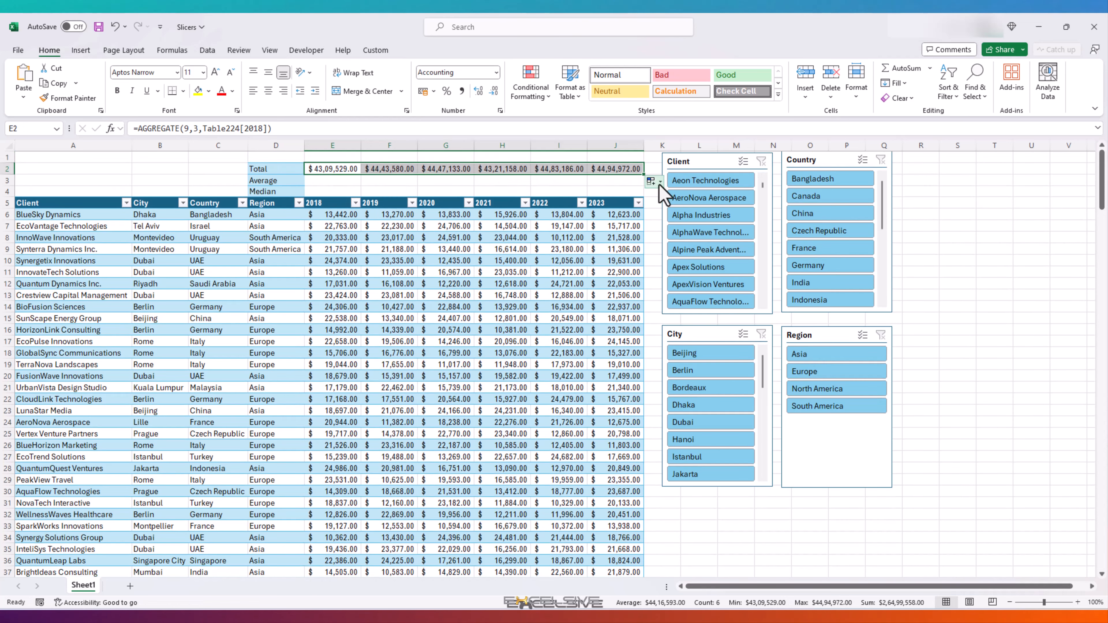
Enter an AGGREGATE formula in cell E3 with function number 1 (AVERAGE), option 3 and the table's 2018 column
click(330, 183)
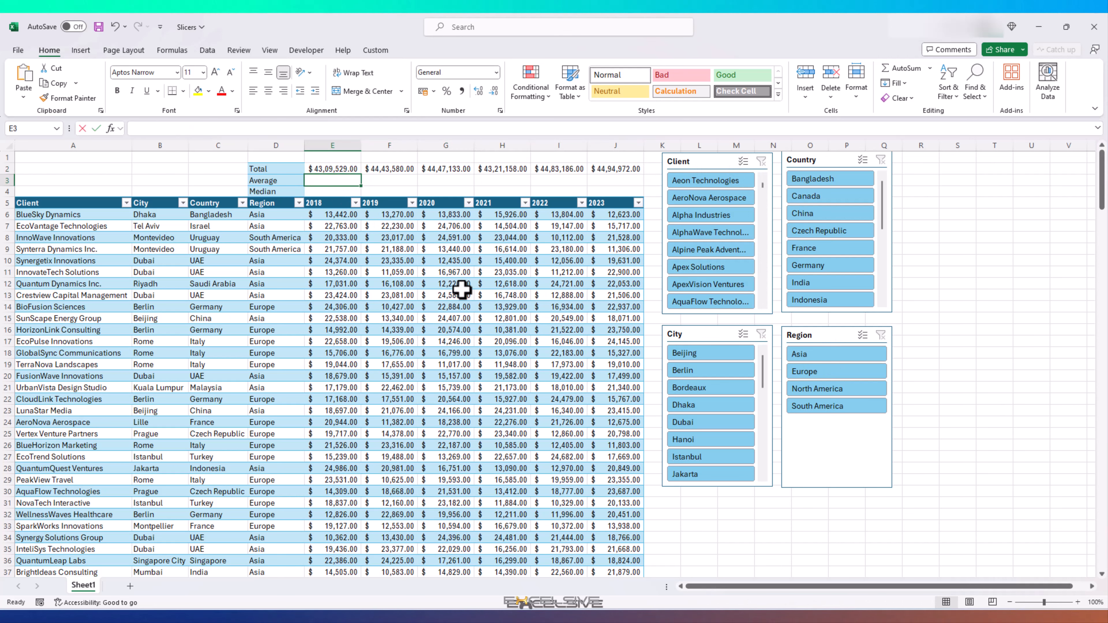
text(=AGGREGATE()
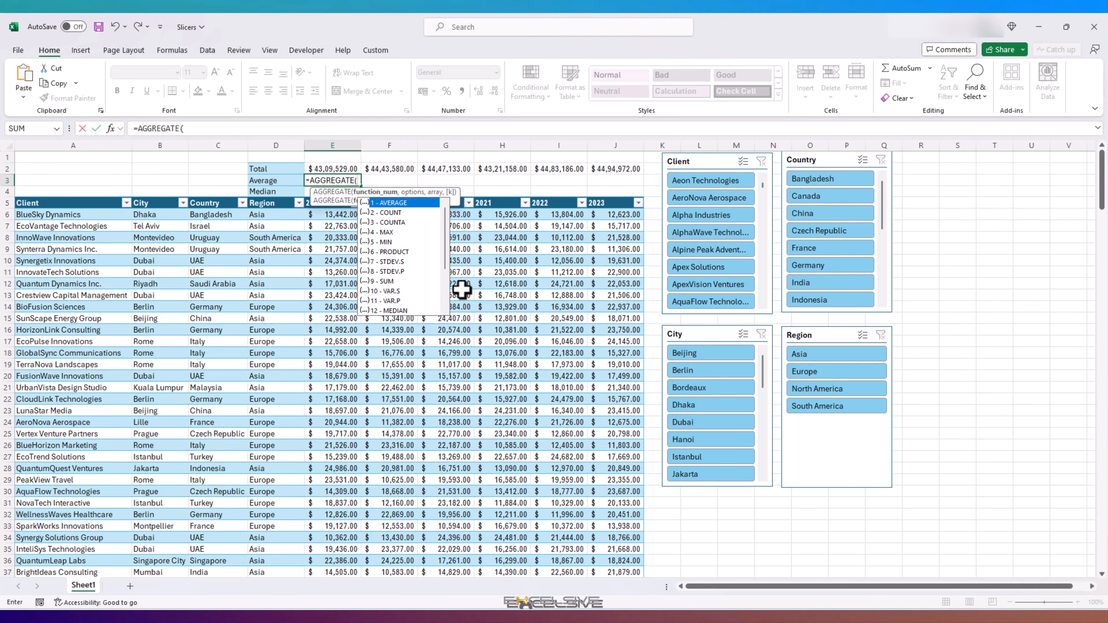
text(1,)
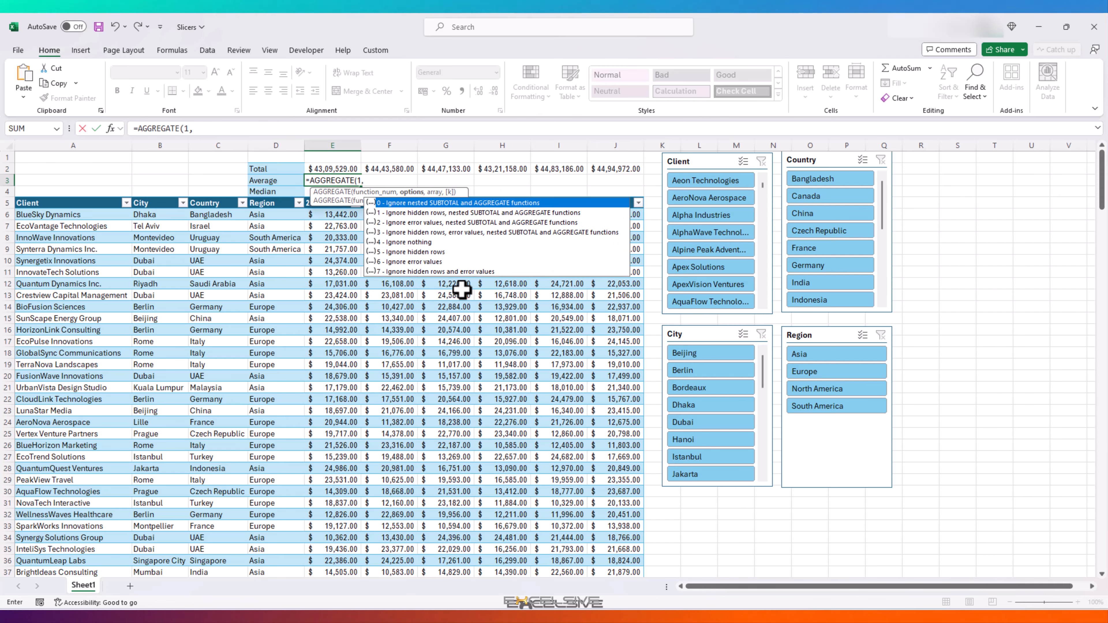
key(Down)
key(Down)
key(Down)
key(Tab)
text(,)
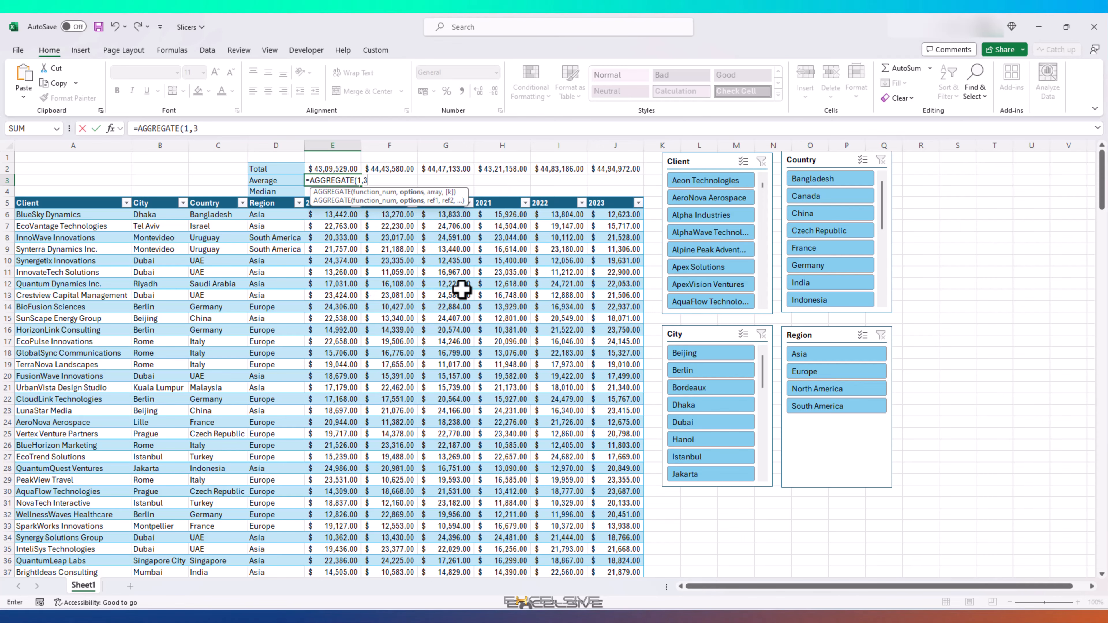
key(Down)
key(Down)
key(Down)
key(ctrl+shift+Down)
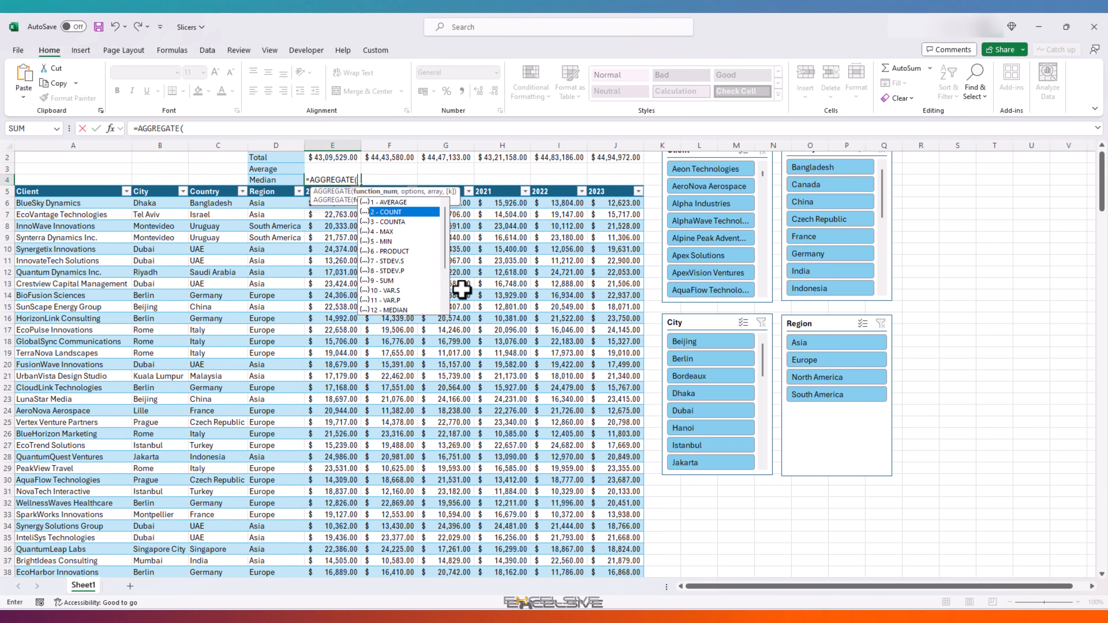
Complete the AGGREGATE formula in cell E4 with function number 12 (MEDIAN), option 3 and the table's 2018 column
key(Down)
key(Down)
key(Down)
key(Down)
key(Down)
key(Down)
key(Down)
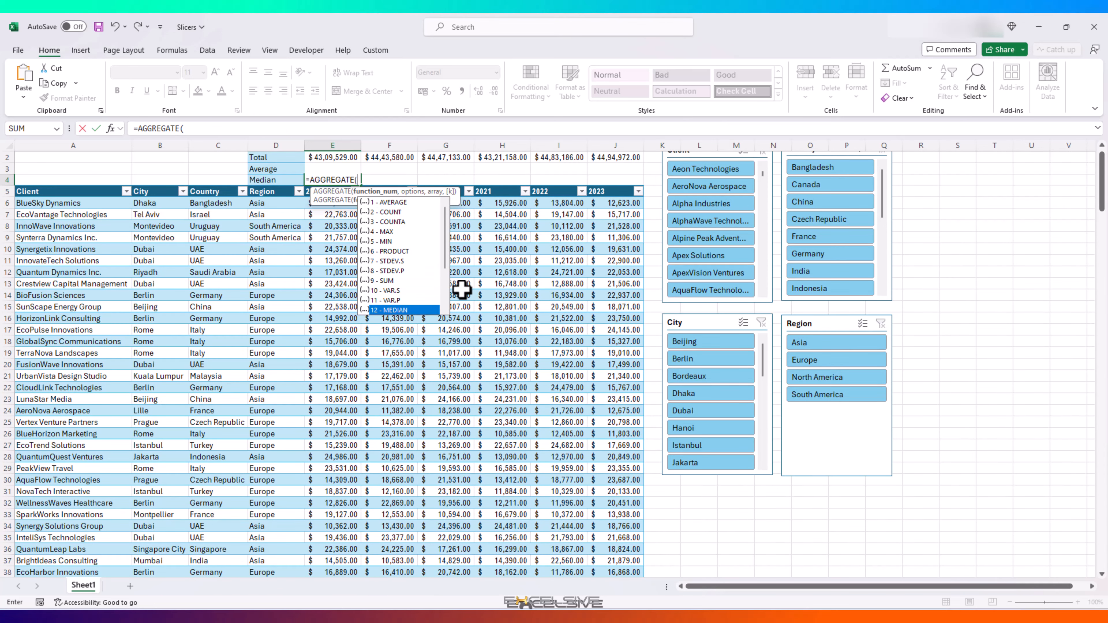
key(Tab)
text(,)
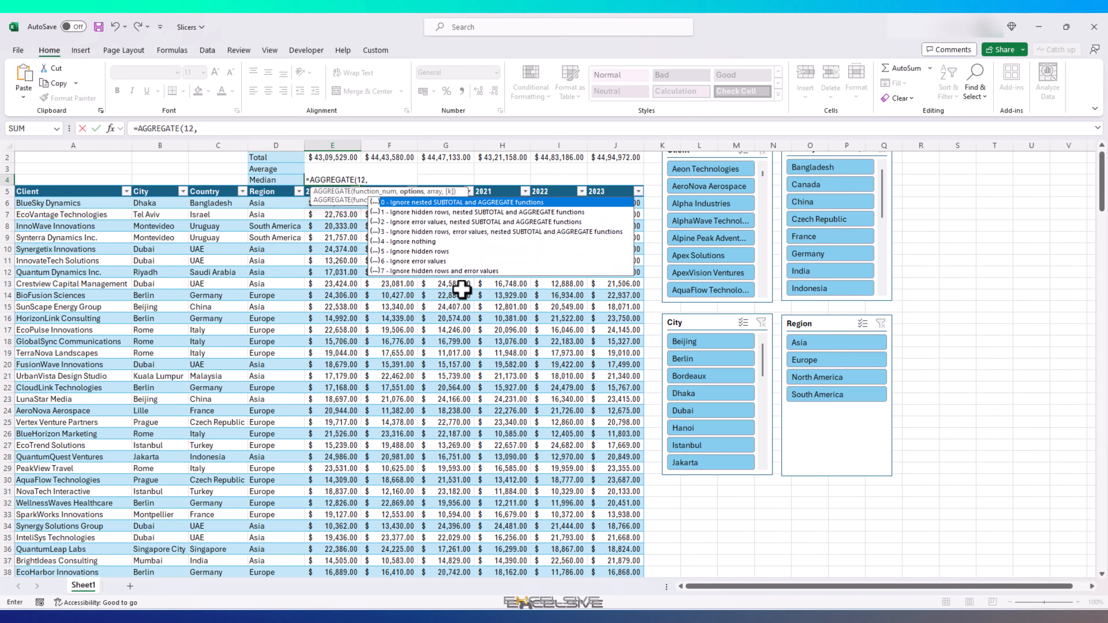
key(Down)
key(Down)
key(Down)
key(Tab)
text(,)
key(Down)
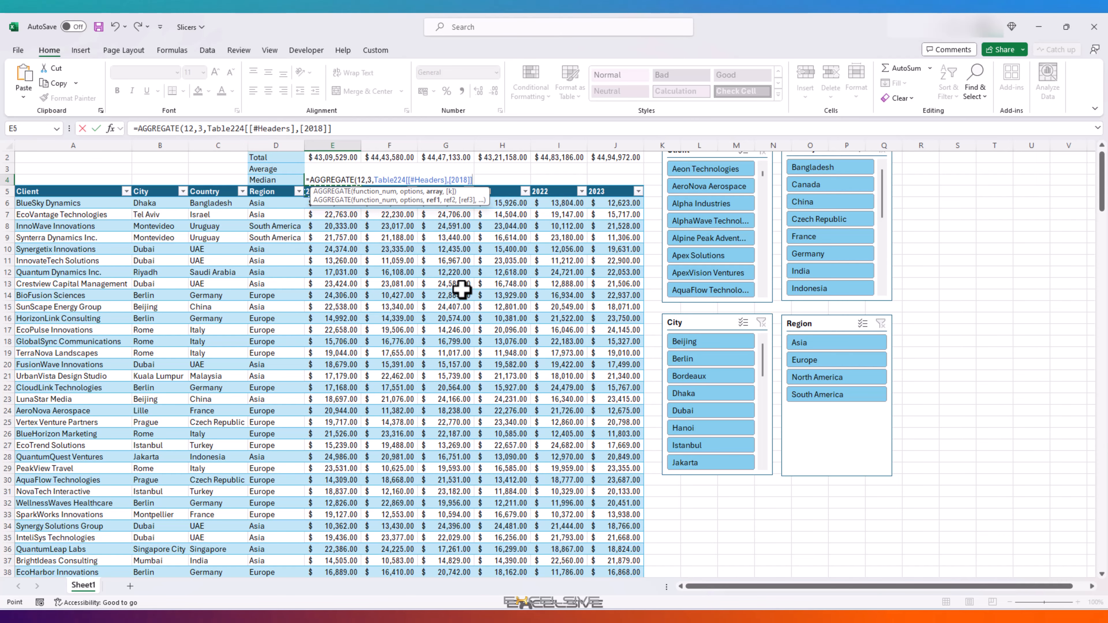
key(Down)
key(ctrl+shift+Down)
key(Return)
Fill the average and median formulas from E3:E4 across to column J
key(Up)
key(Up)
key(Up)
key(Up)
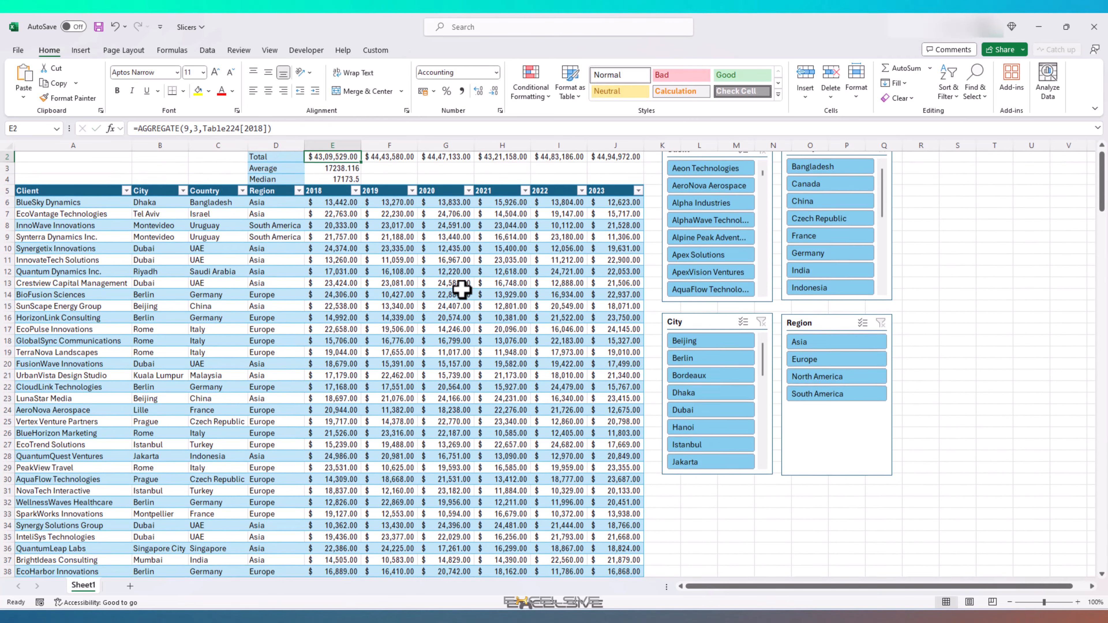
drag(347, 180, 637, 185)
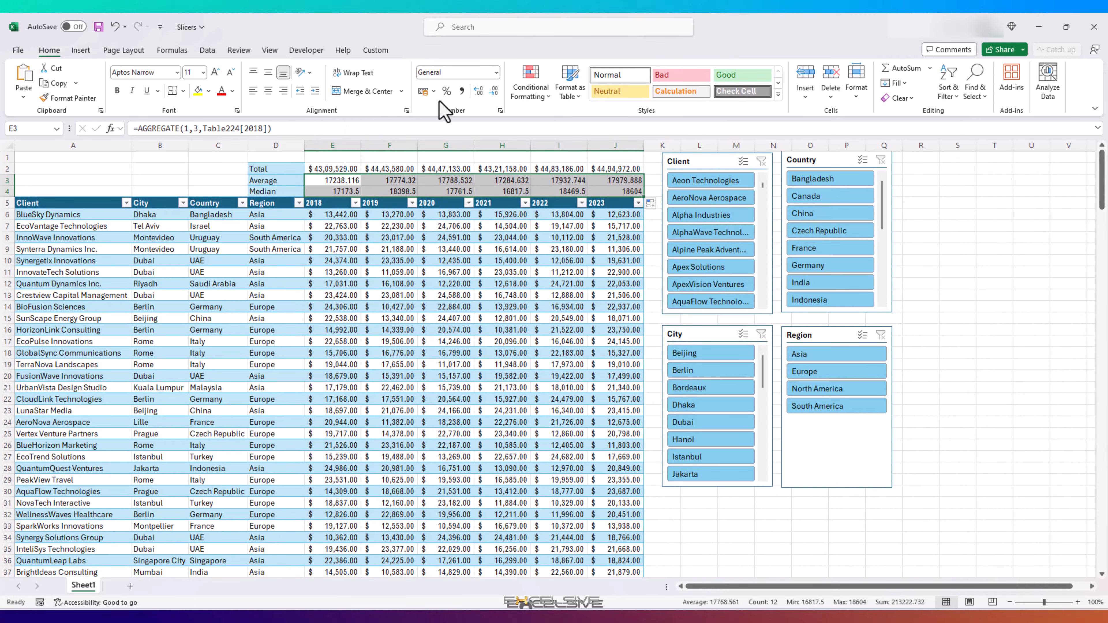
Format the average and median cells E3:J4 in the US dollar accounting format
click(434, 92)
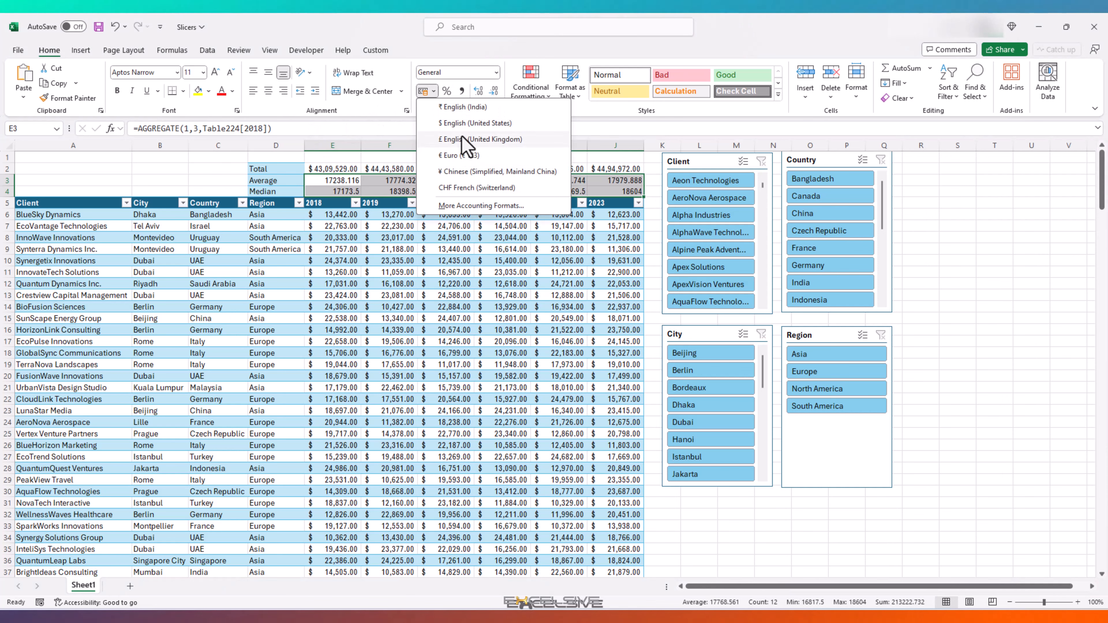
click(453, 141)
click(389, 226)
Test the summaries by filtering the table to Germany and France in turn, and clear the Country filter
click(815, 265)
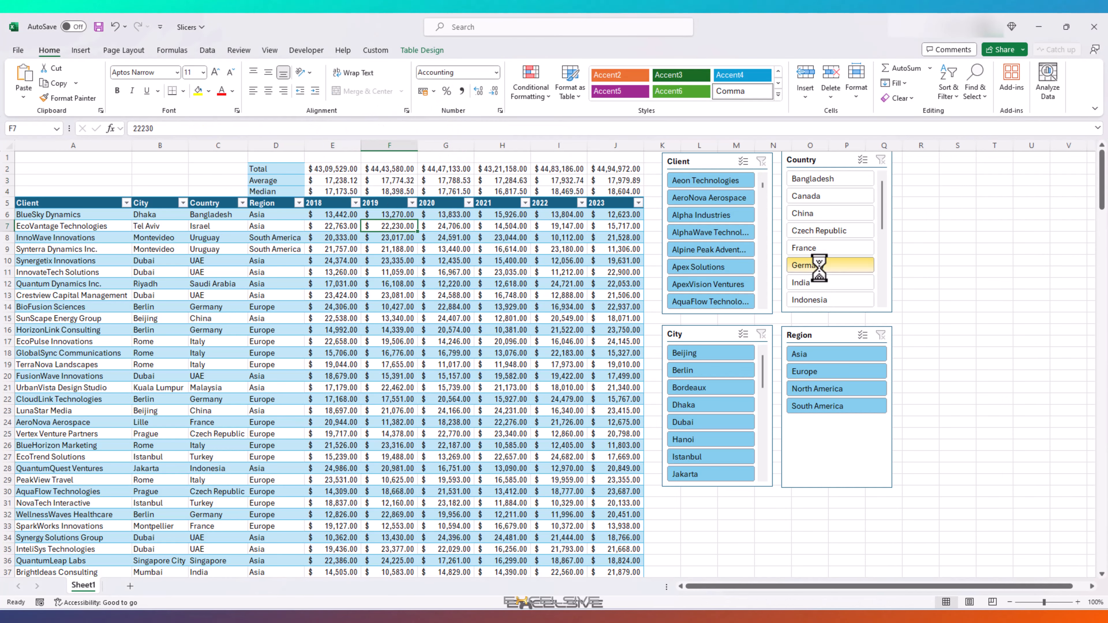
click(824, 249)
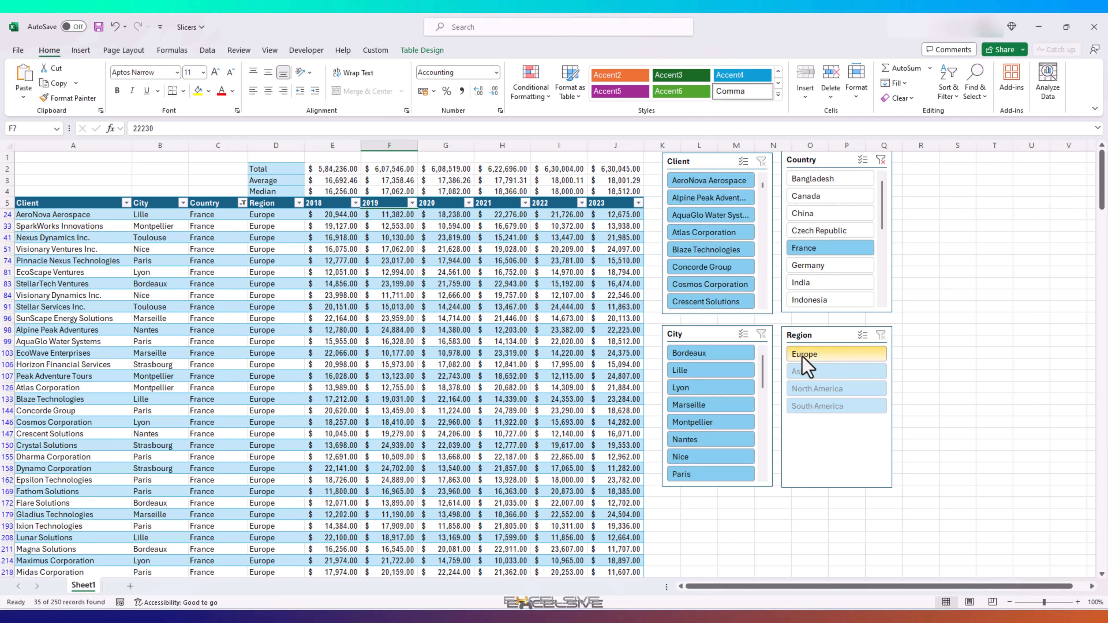
click(885, 328)
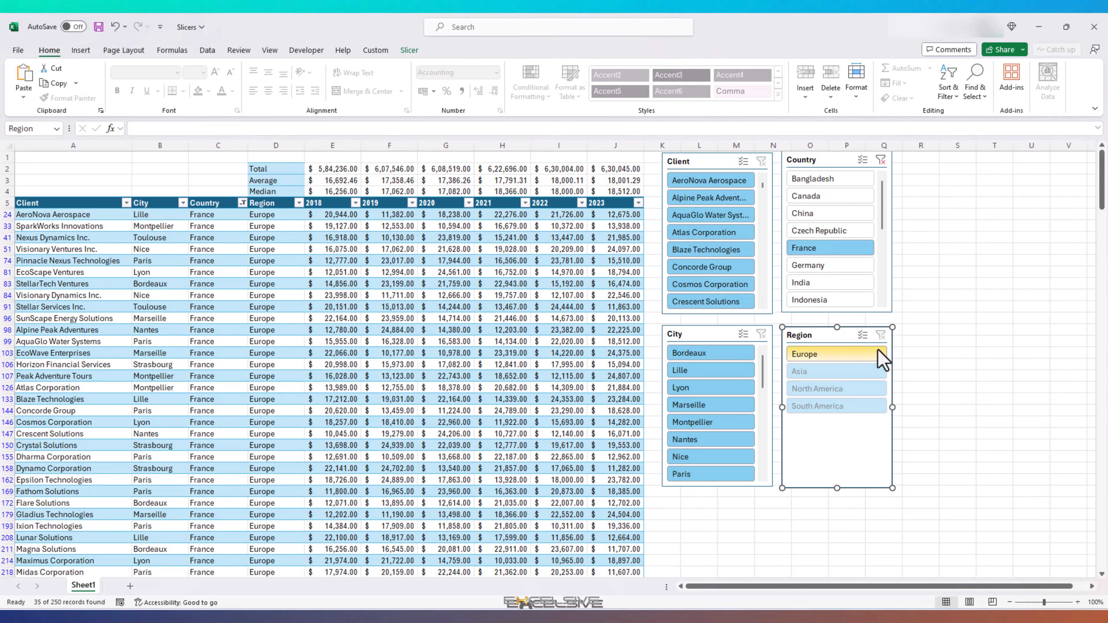
click(880, 161)
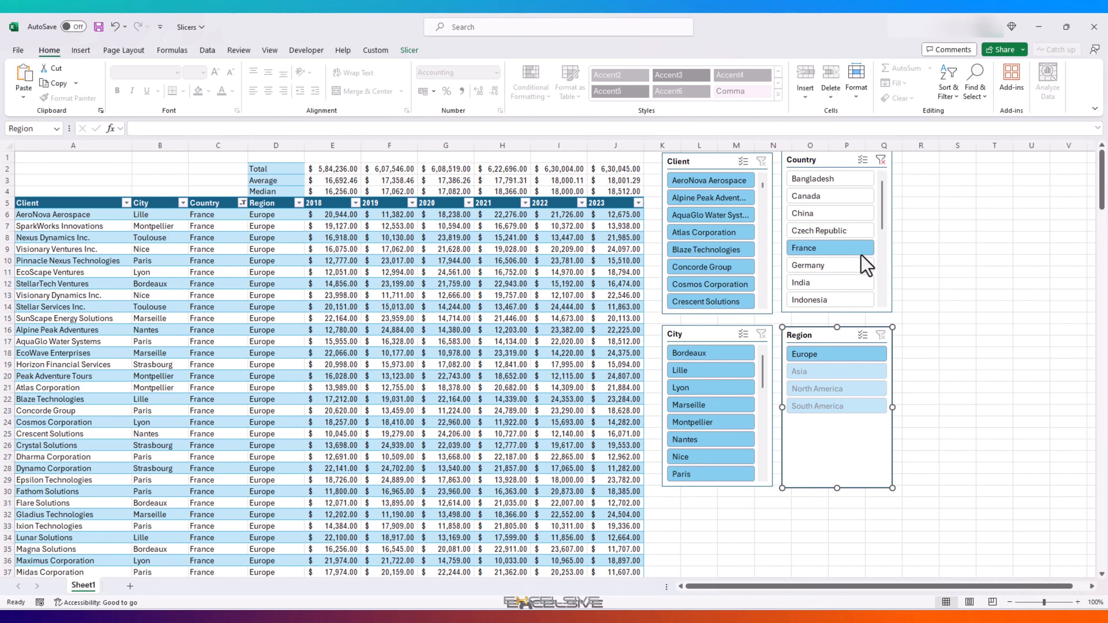
Filter the table to the Asia region and the city Dubai with the slicers
click(829, 356)
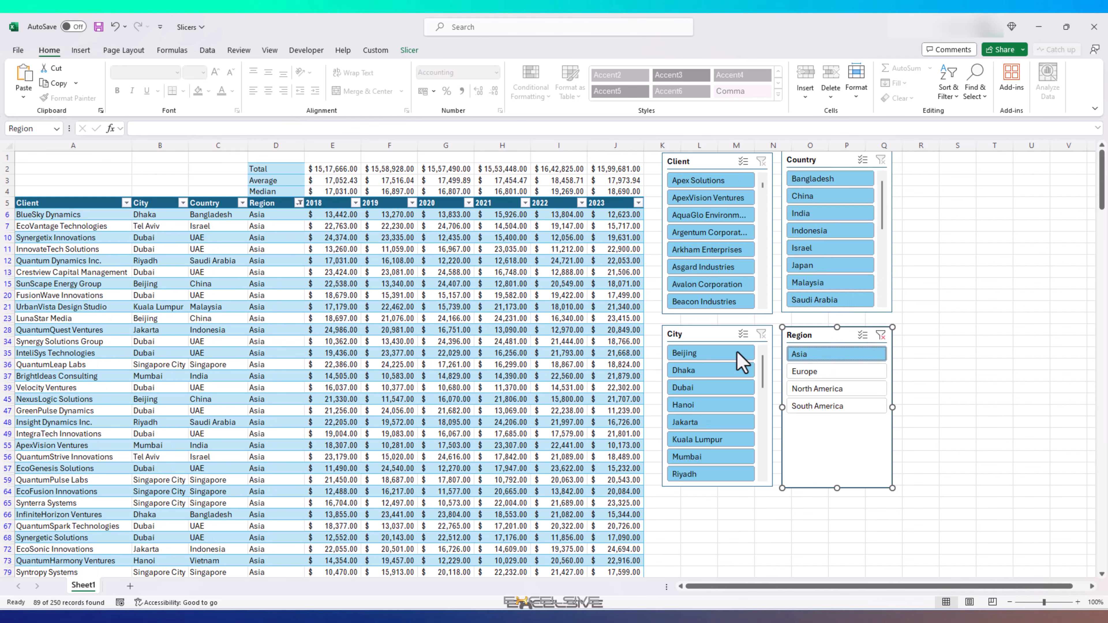
click(697, 388)
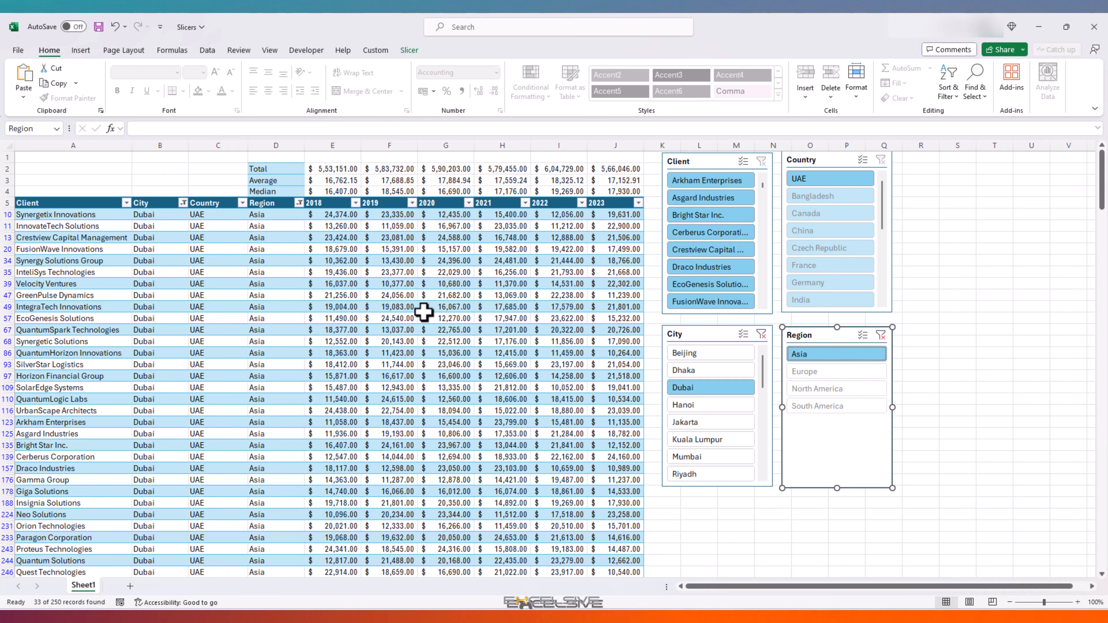